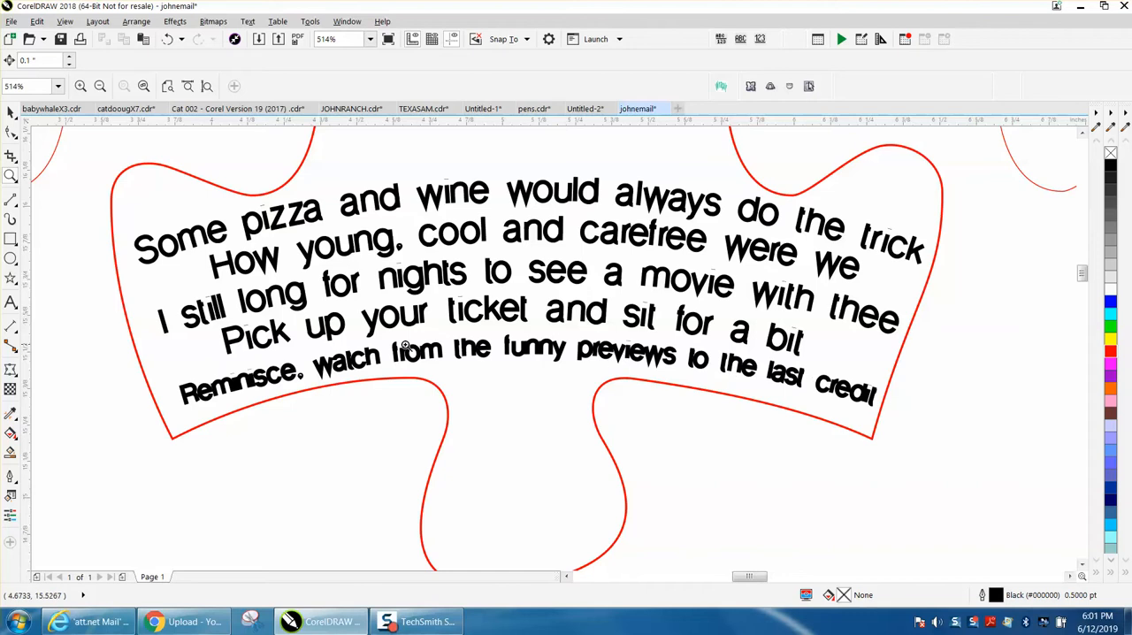
Examine the lettering of the arched verse in the top-middle puzzle piece for distorted or overlapping characters.
{"action": "left_click_drag", "start_coordinate": [313, 347], "coordinate": [425, 400]}
{"action": "right_click", "coordinate": [394, 386]}
{"action": "right_click", "coordinate": [393, 384]}
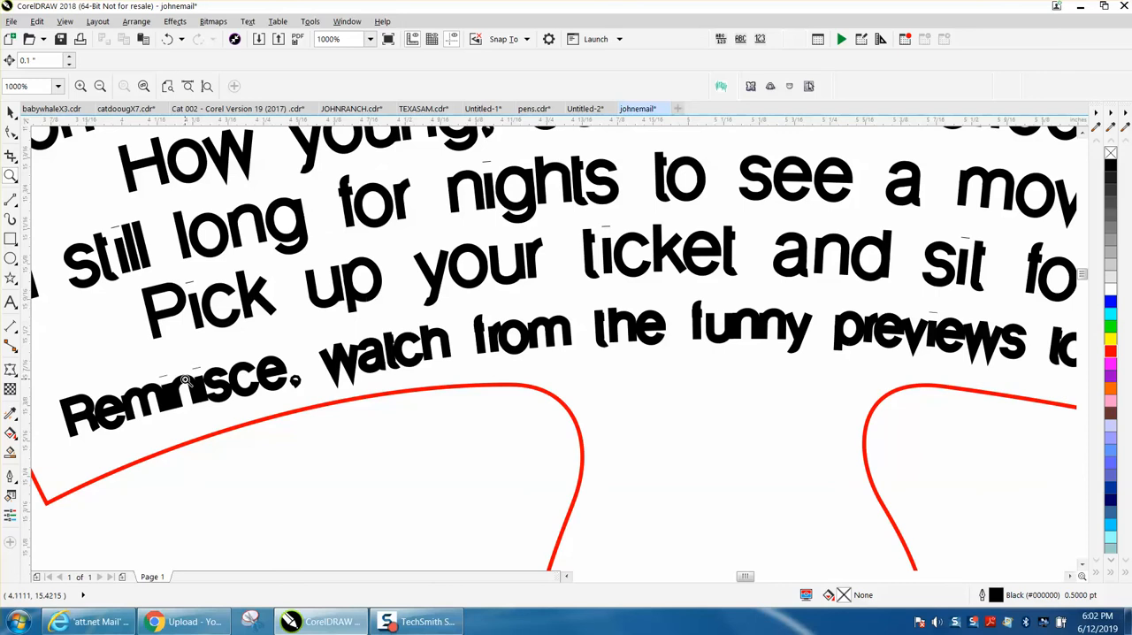
{"action": "right_click", "coordinate": [189, 319]}
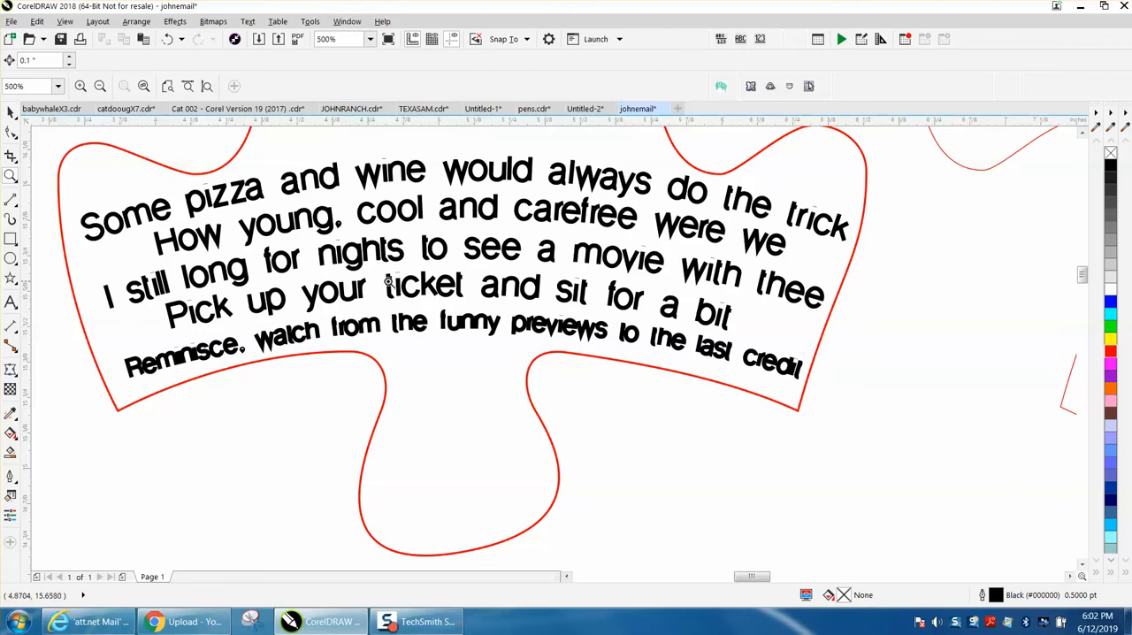
{"action": "left_click_drag", "start_coordinate": [386, 283], "coordinate": [489, 309]}
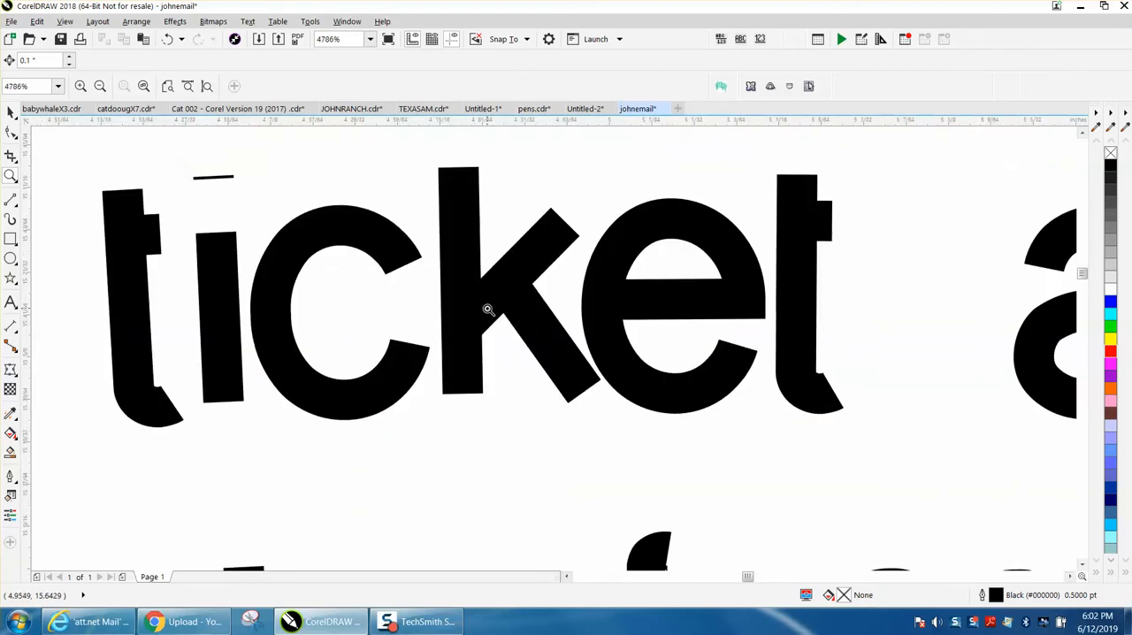
{"action": "right_click", "coordinate": [339, 283]}
{"action": "right_click", "coordinate": [278, 240]}
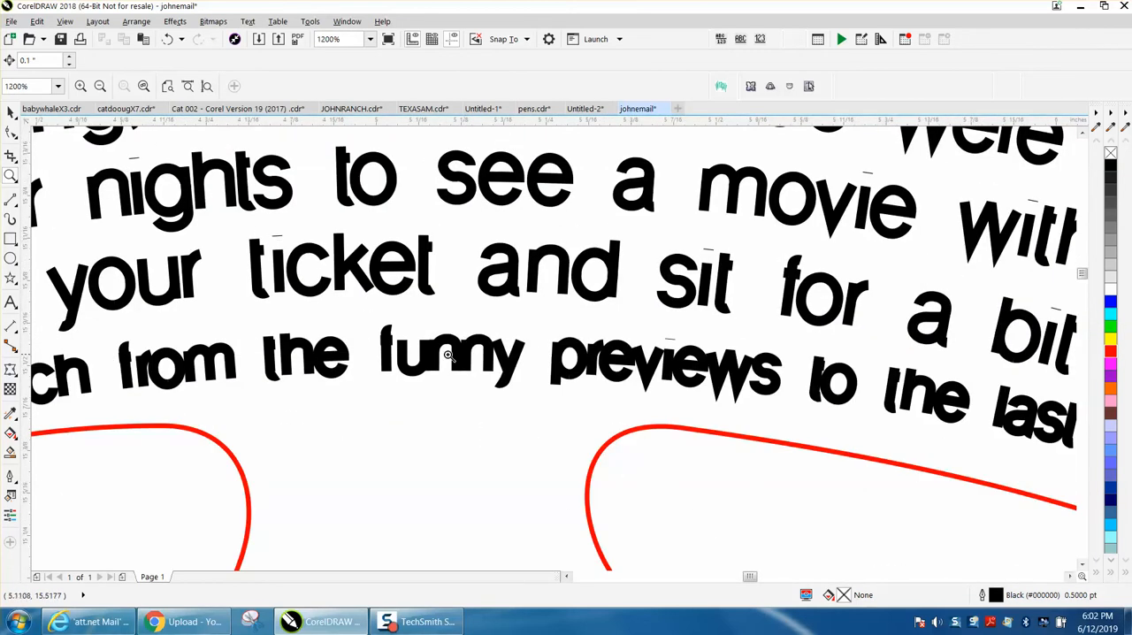
{"action": "left_click_drag", "start_coordinate": [373, 324], "coordinate": [549, 385]}
{"action": "right_click", "coordinate": [542, 373]}
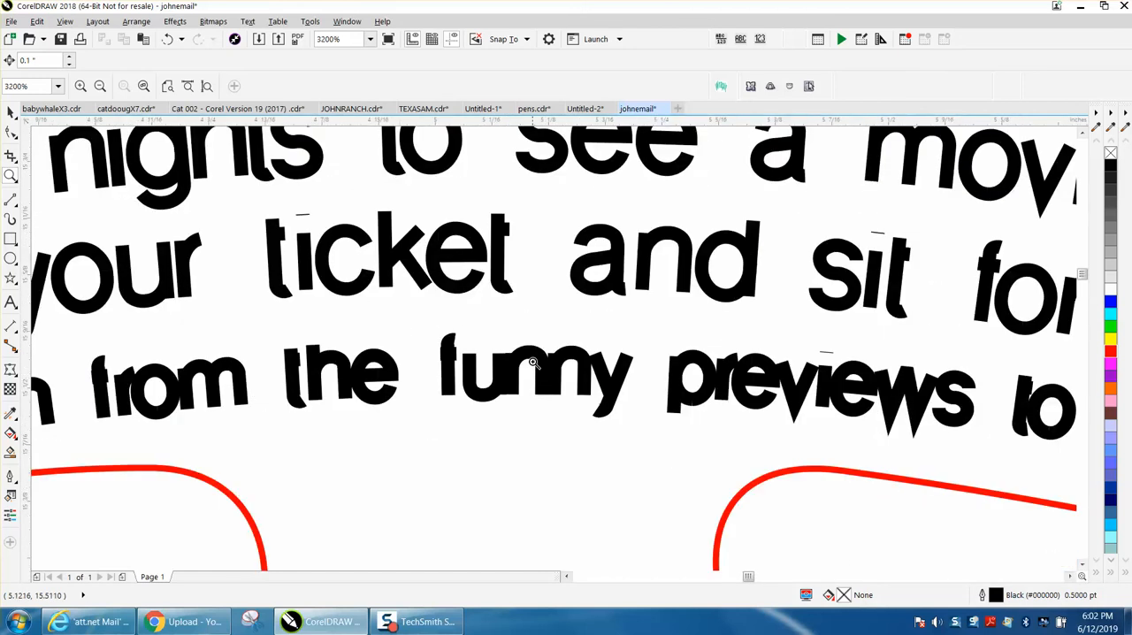
{"action": "right_click", "coordinate": [577, 358]}
{"action": "right_click", "coordinate": [577, 358]}
{"action": "right_click", "coordinate": [468, 343]}
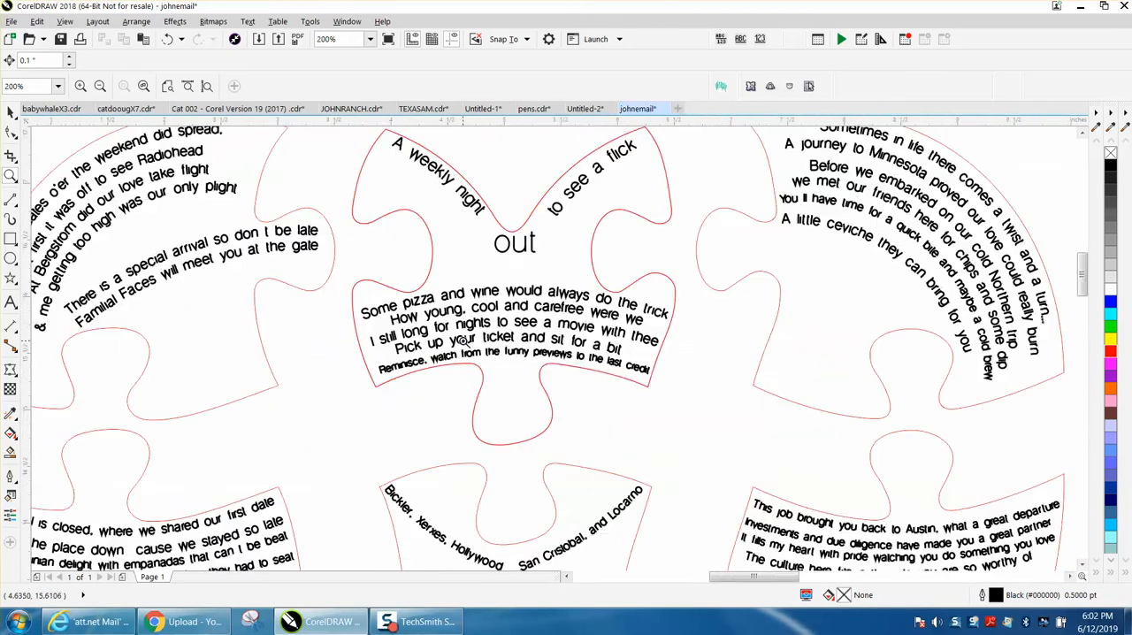
{"action": "right_click", "coordinate": [224, 225]}
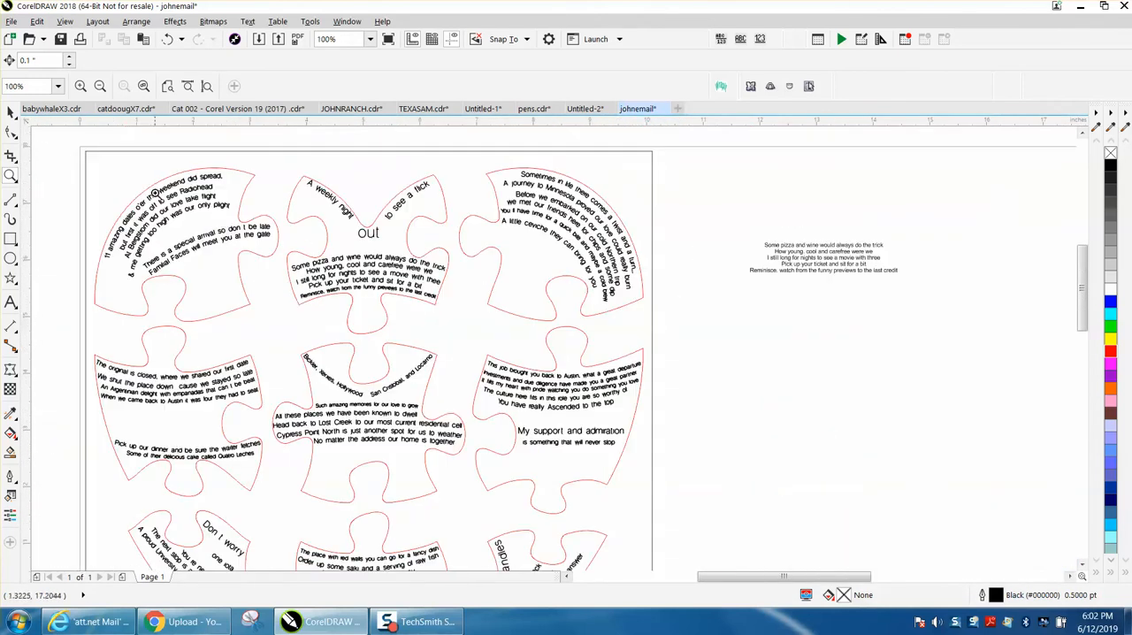
Set the nudge distance to 2 inches and move the top-middle puzzle piece outline 10 inches to the right.
{"action": "left_click", "coordinate": [11, 112]}
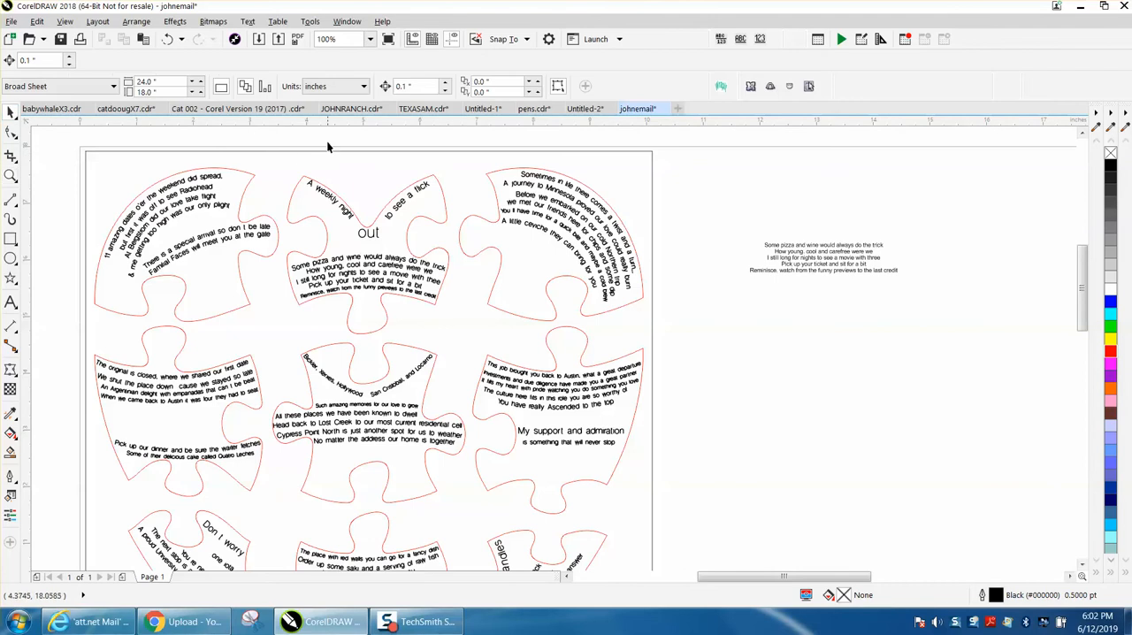
{"action": "left_click", "coordinate": [335, 194]}
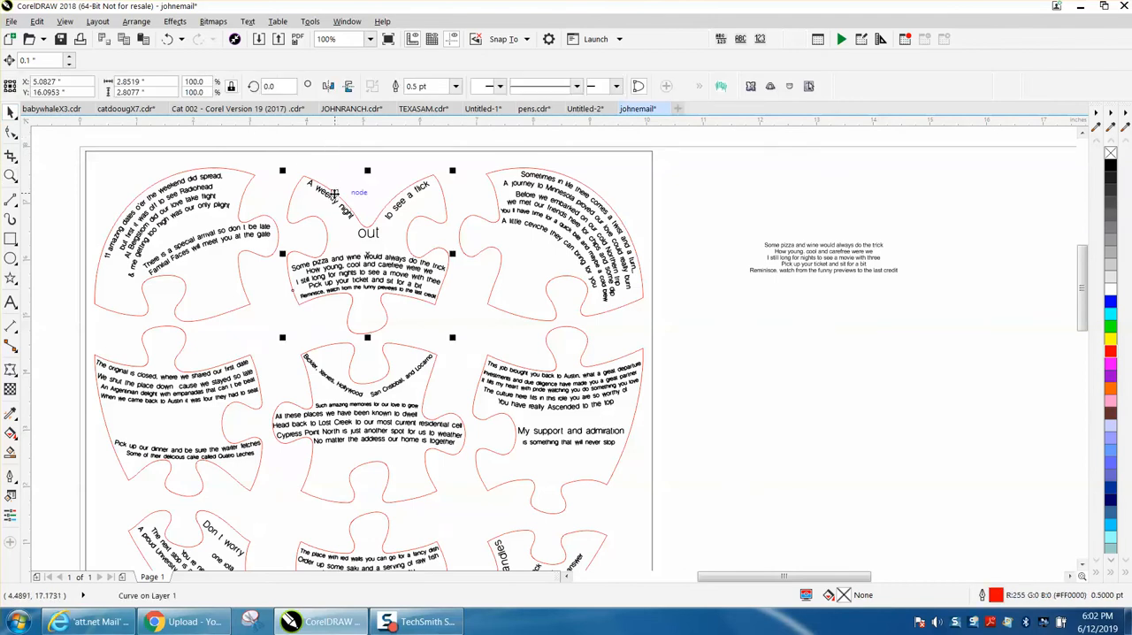
{"action": "left_click", "coordinate": [447, 143]}
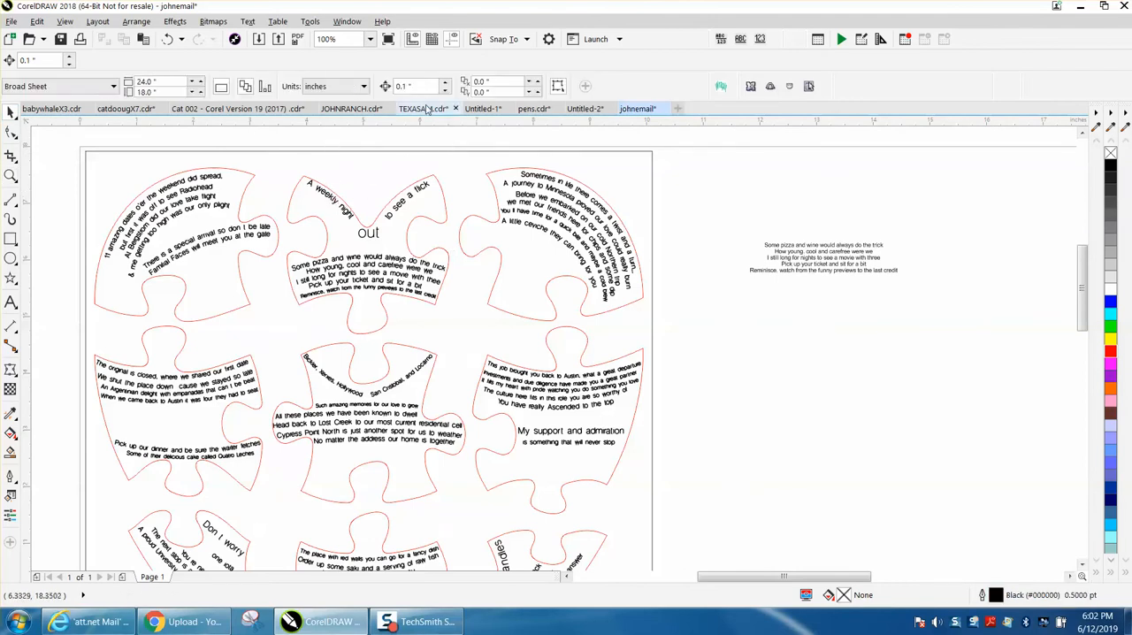
{"action": "left_click", "coordinate": [421, 86]}
{"action": "type", "text": "2"}
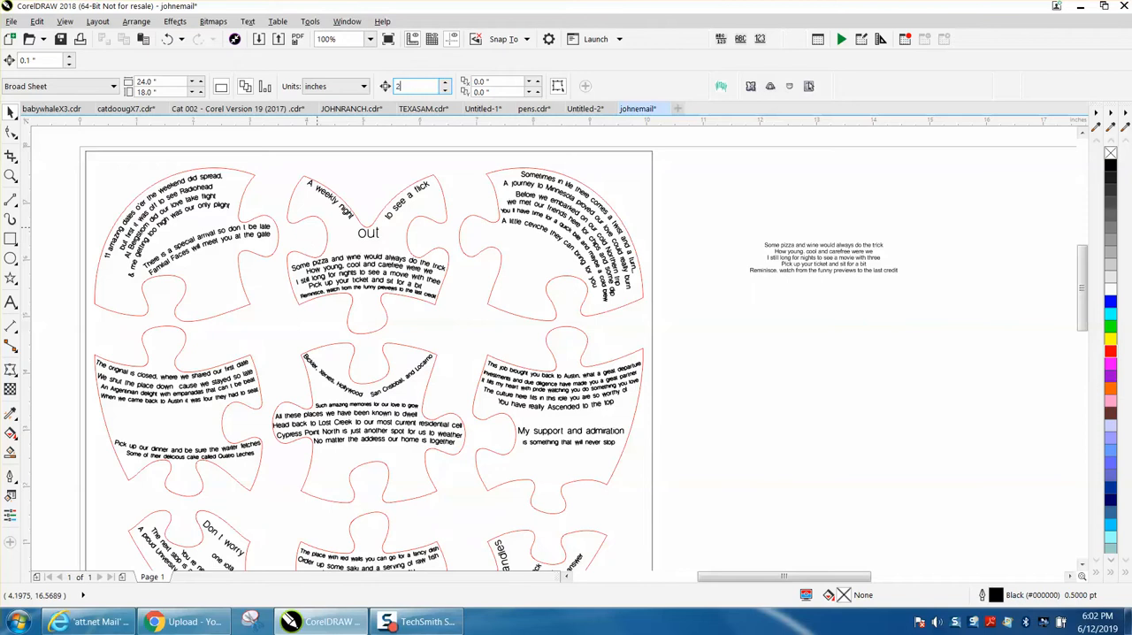
{"action": "left_click", "coordinate": [451, 314]}
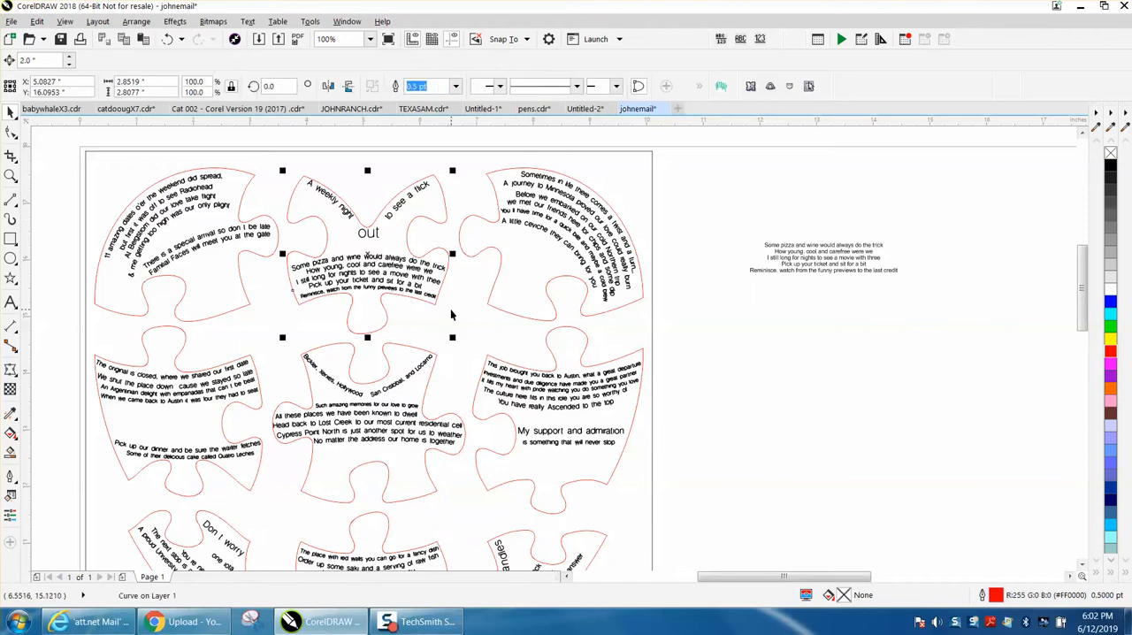
{"action": "key", "text": "Right"}
{"action": "key", "text": "Right"}
{"action": "key", "text": "Right"}
{"action": "key", "text": "Right"}
{"action": "key", "text": "Right"}
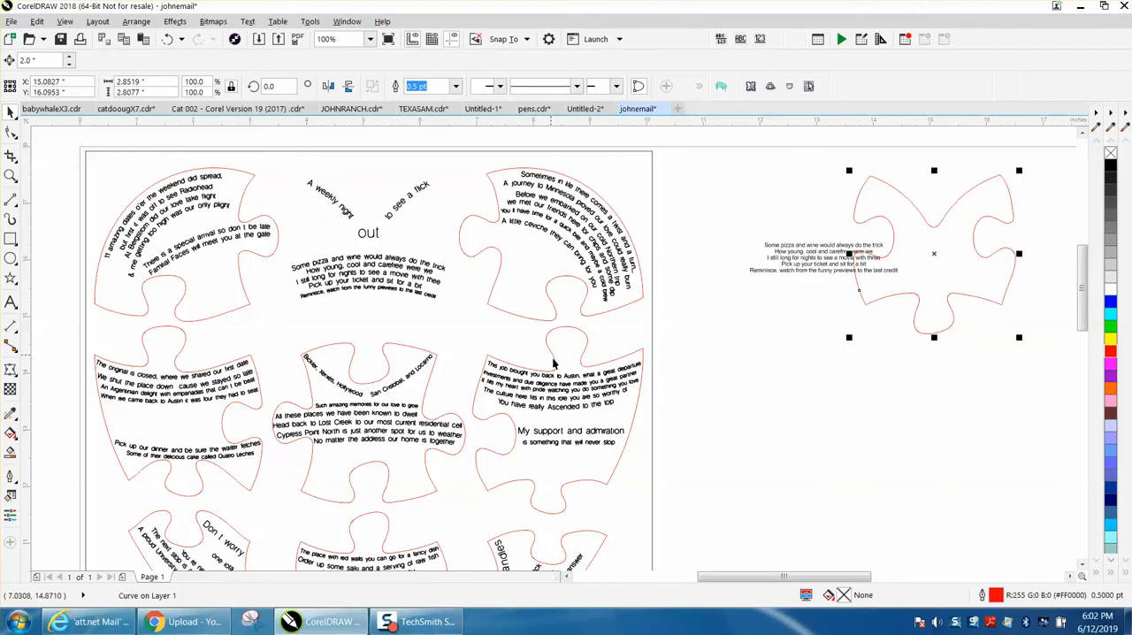
Move the straight Arial verse about 1.3 inches down, clear of the puzzle outline, and break it apart into separate lines.
{"action": "left_click", "coordinate": [798, 268]}
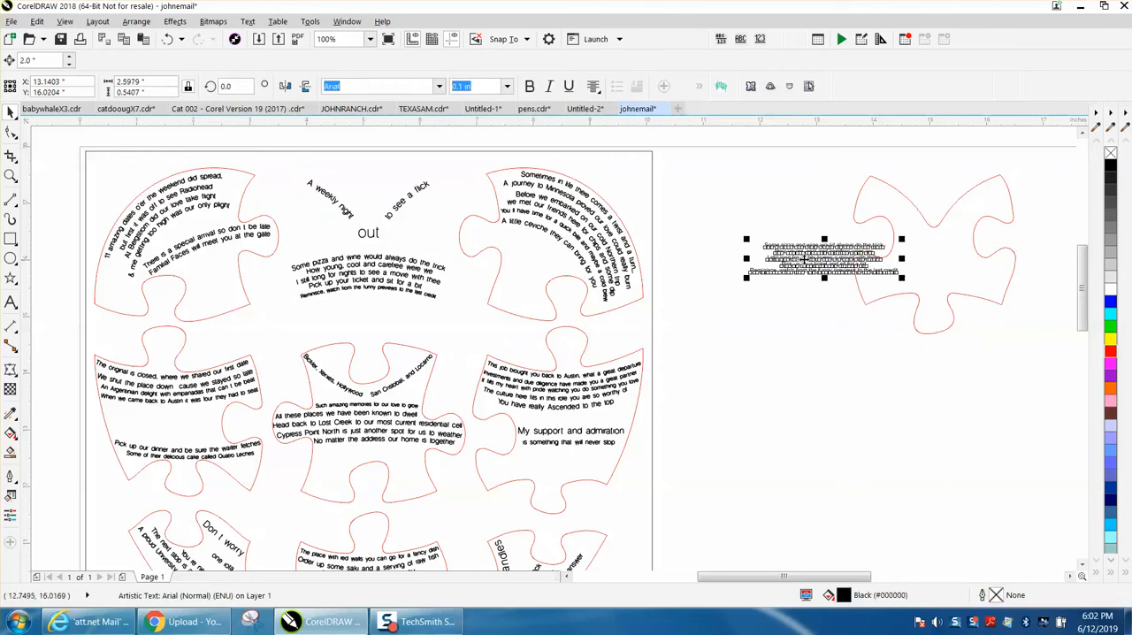
{"action": "left_click_drag", "start_coordinate": [820, 259], "coordinate": [822, 335]}
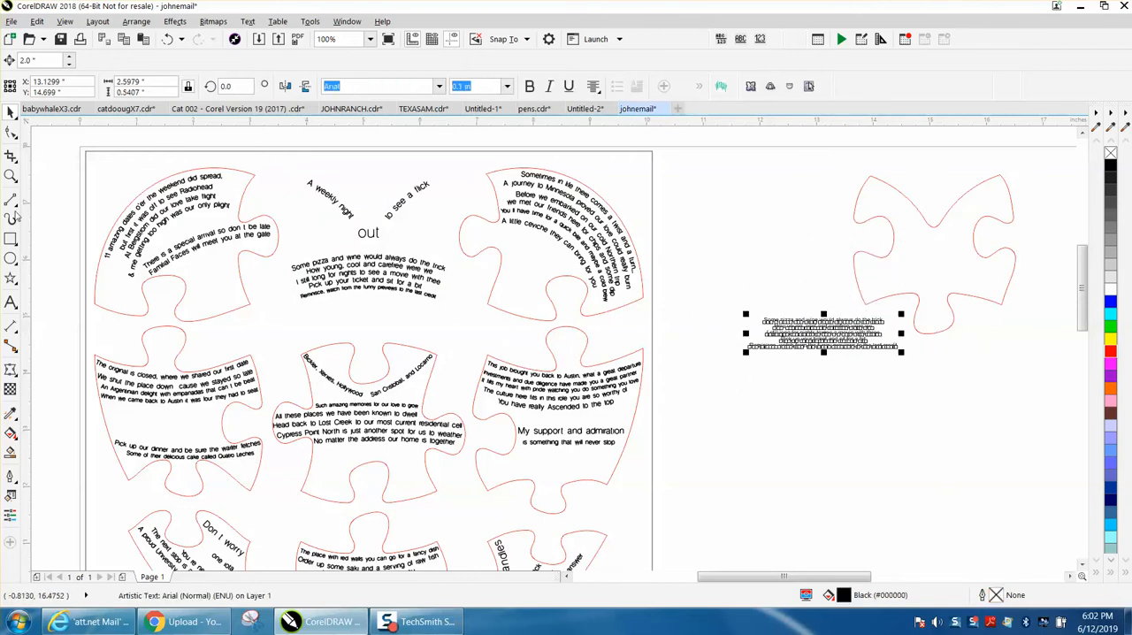
{"action": "left_click", "coordinate": [11, 175]}
{"action": "left_click_drag", "start_coordinate": [292, 274], "coordinate": [384, 310]}
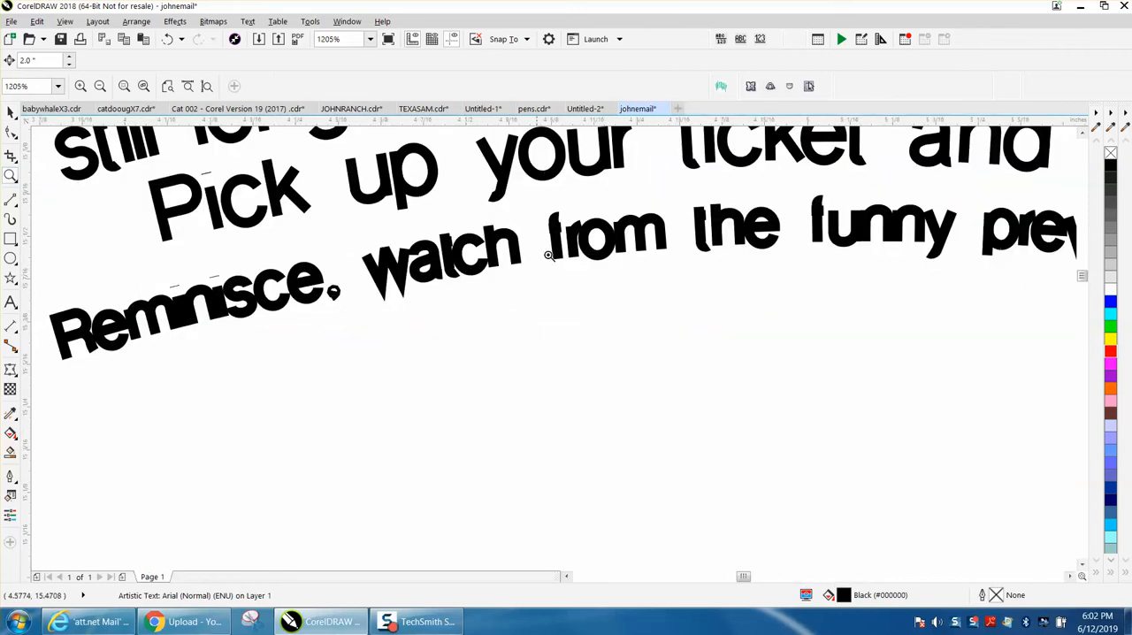
{"action": "left_click", "coordinate": [11, 112]}
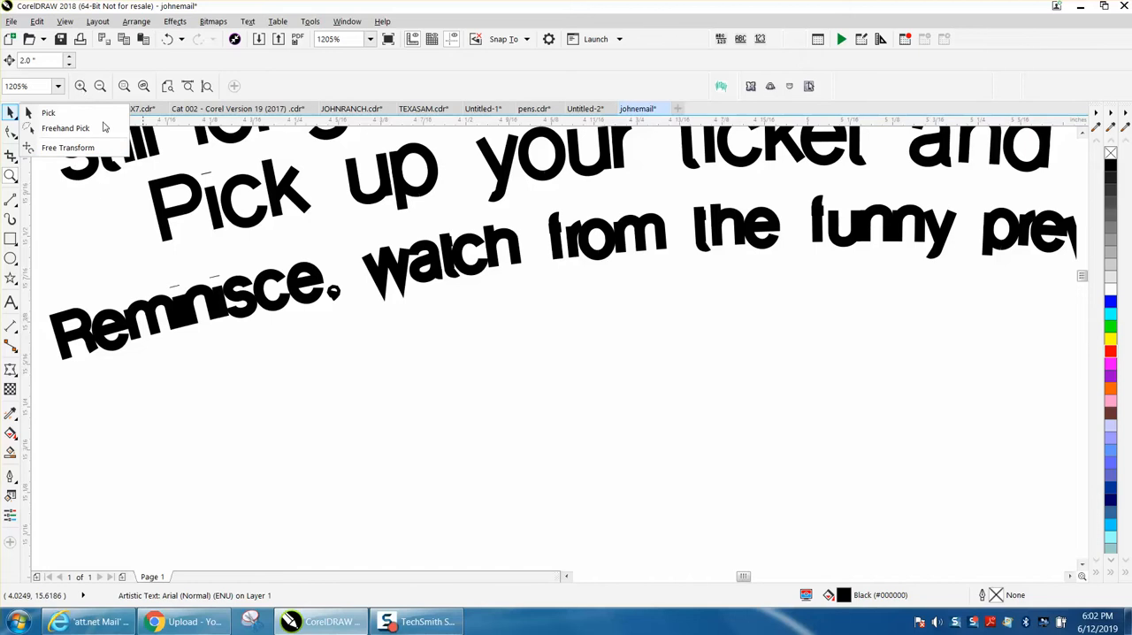
{"action": "left_click", "coordinate": [330, 334]}
{"action": "scroll", "coordinate": [296, 316], "scroll_direction": "down", "scroll_amount": 3}
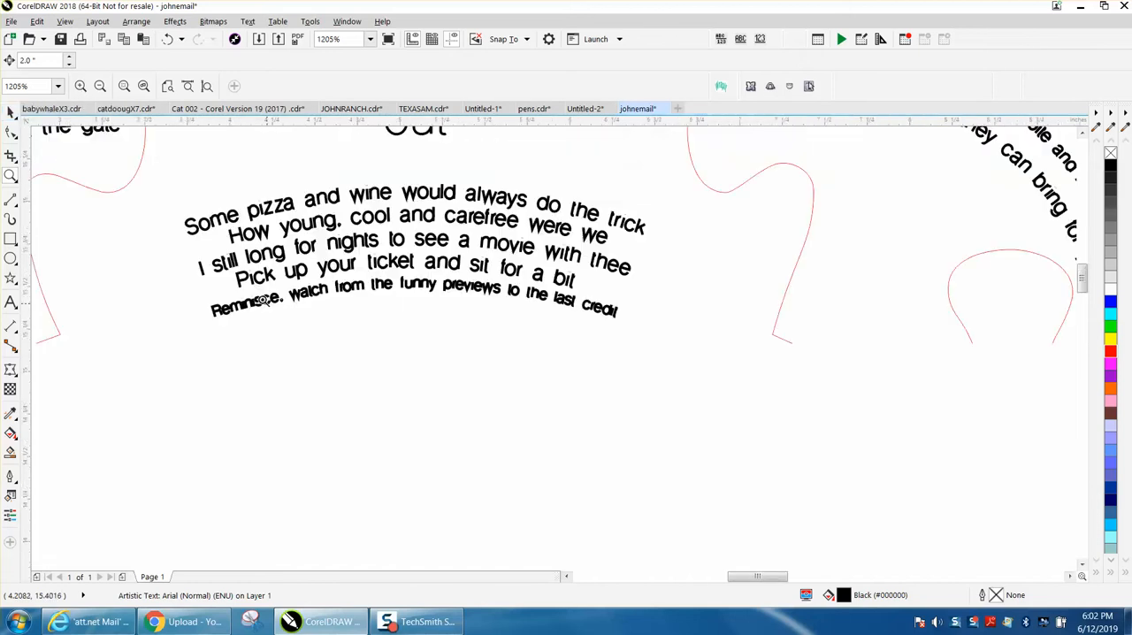
{"action": "scroll", "coordinate": [477, 328], "scroll_direction": "down", "scroll_amount": 1}
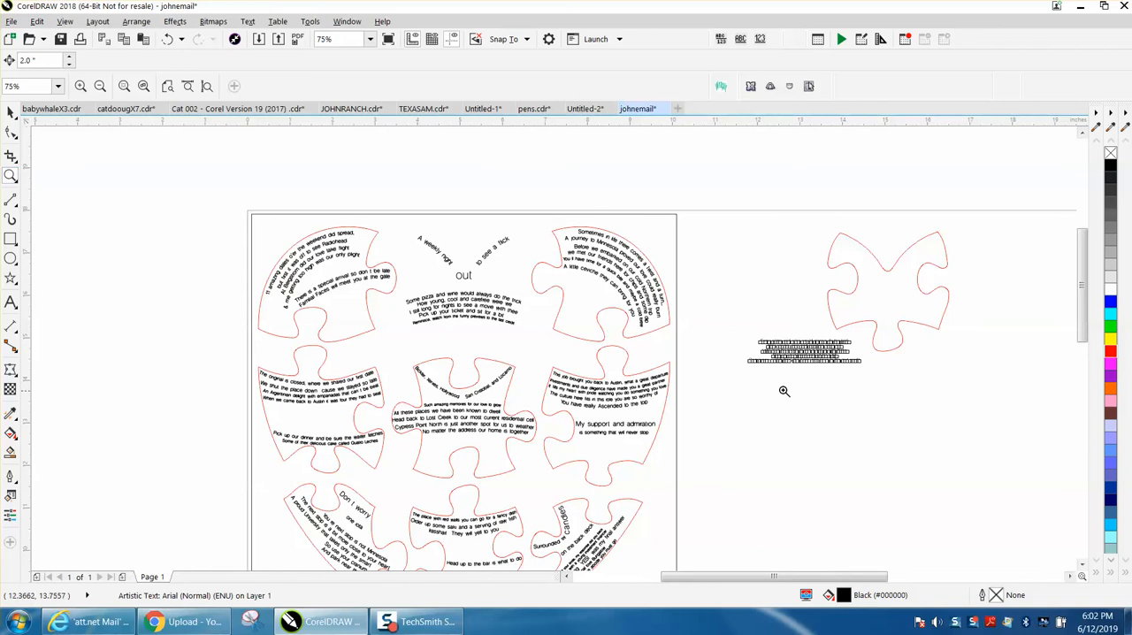
{"action": "left_click_drag", "start_coordinate": [896, 394], "coordinate": [897, 395]}
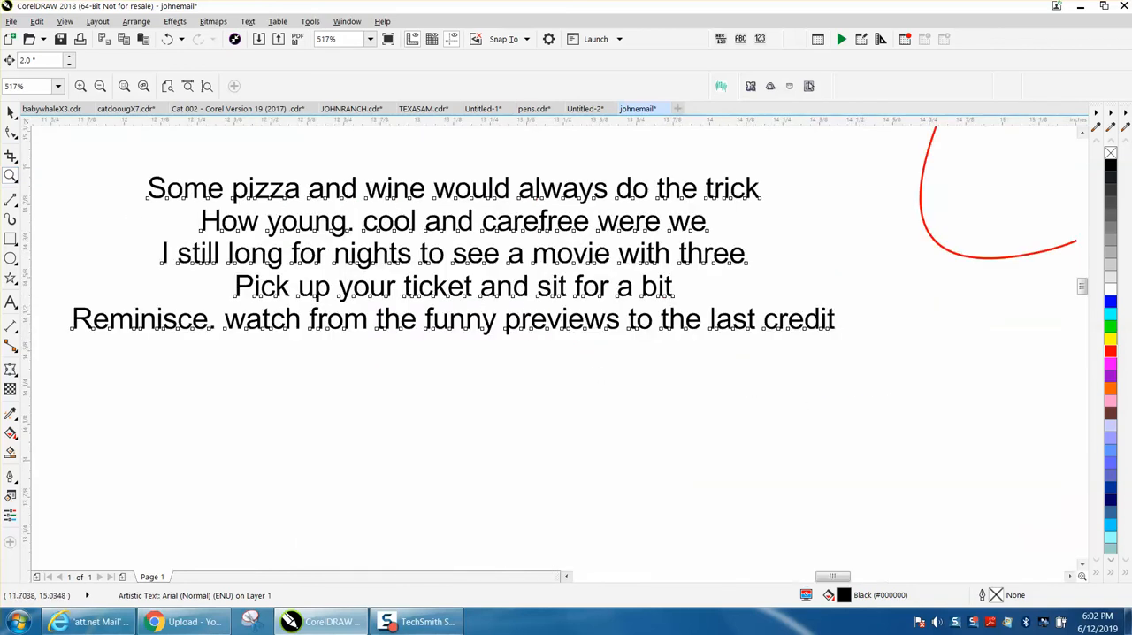
{"action": "left_click", "coordinate": [11, 113]}
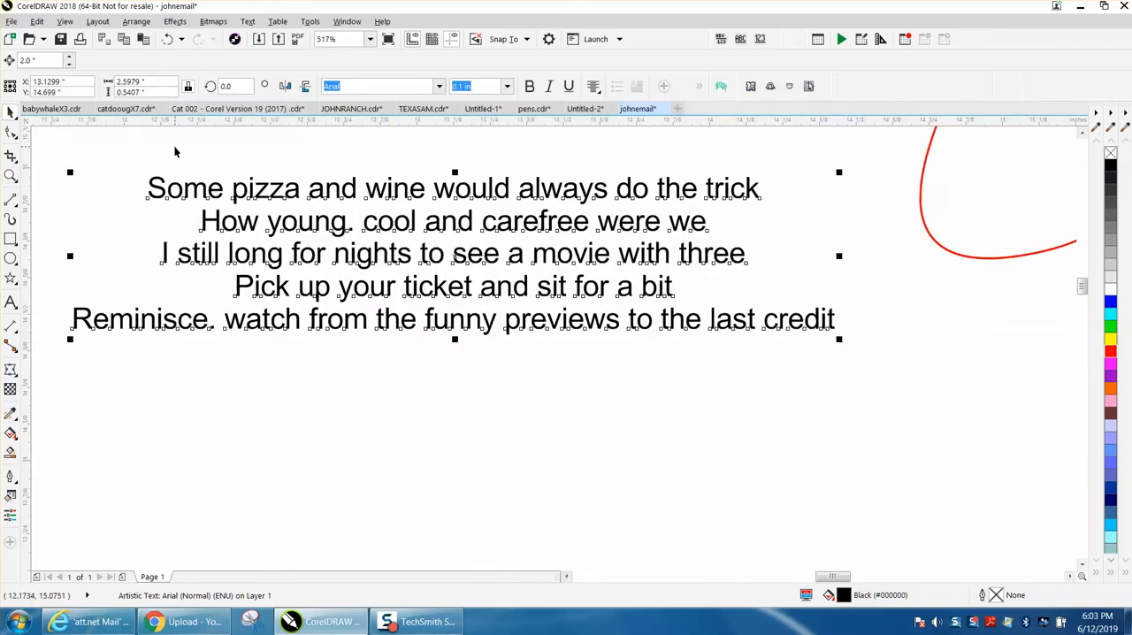
{"action": "key", "text": "ctrl+k"}
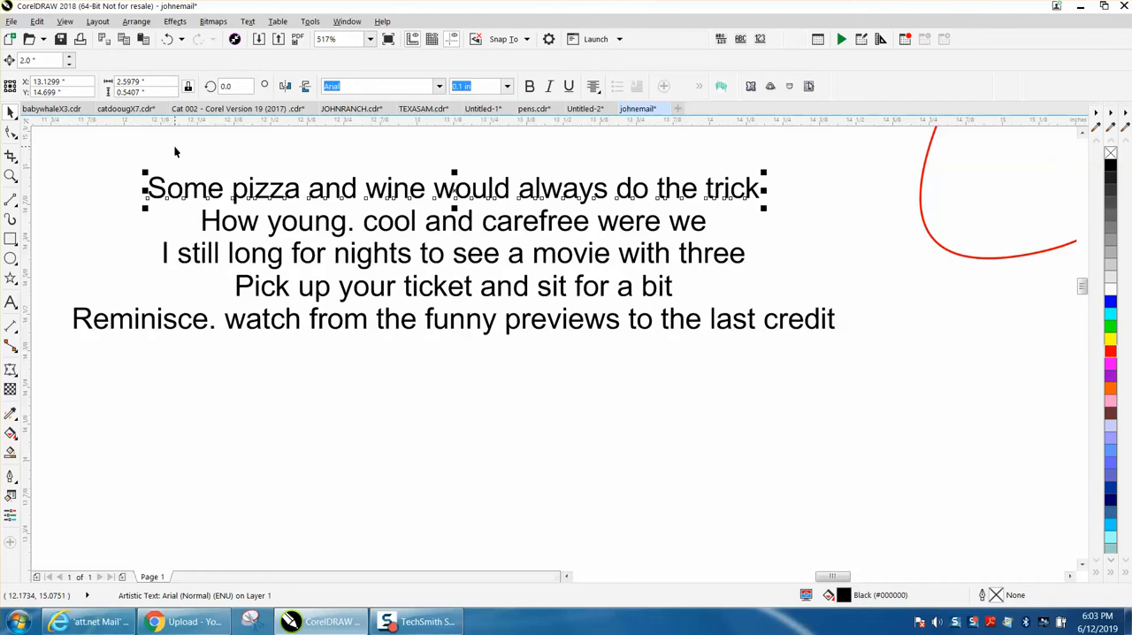
Narrow the "Reminisce. watch from the funny previews" line from both ends to about 2.15 inches wide.
{"action": "left_click", "coordinate": [110, 319]}
{"action": "left_click", "coordinate": [110, 323]}
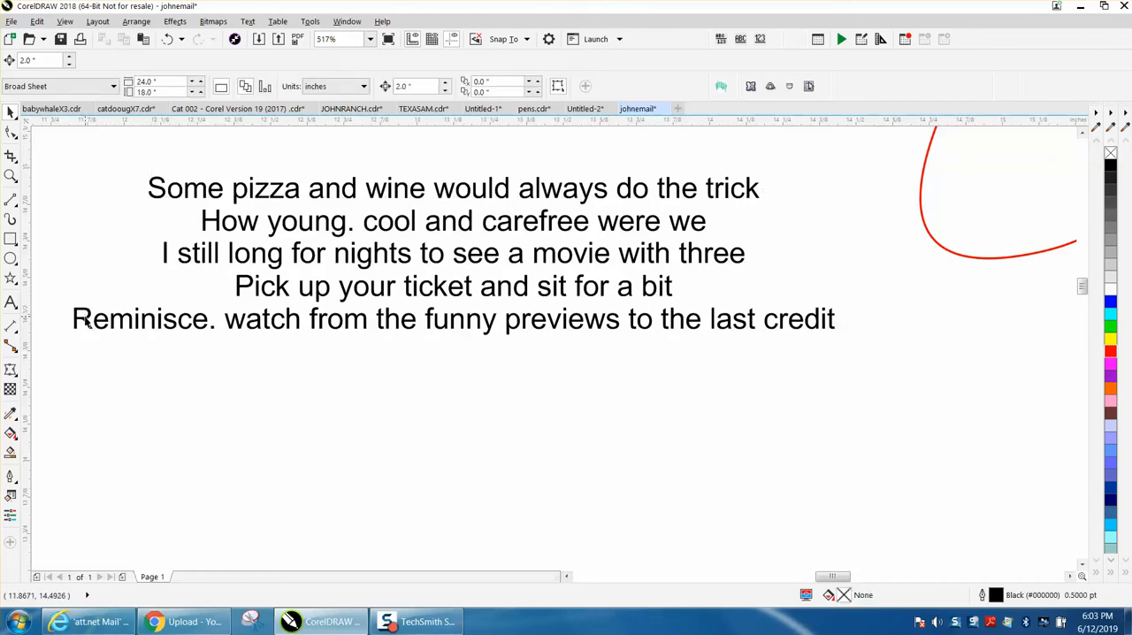
{"action": "left_click", "coordinate": [82, 319]}
{"action": "left_click_drag", "start_coordinate": [70, 319], "coordinate": [150, 320]}
{"action": "left_click_drag", "start_coordinate": [840, 320], "coordinate": [787, 320]}
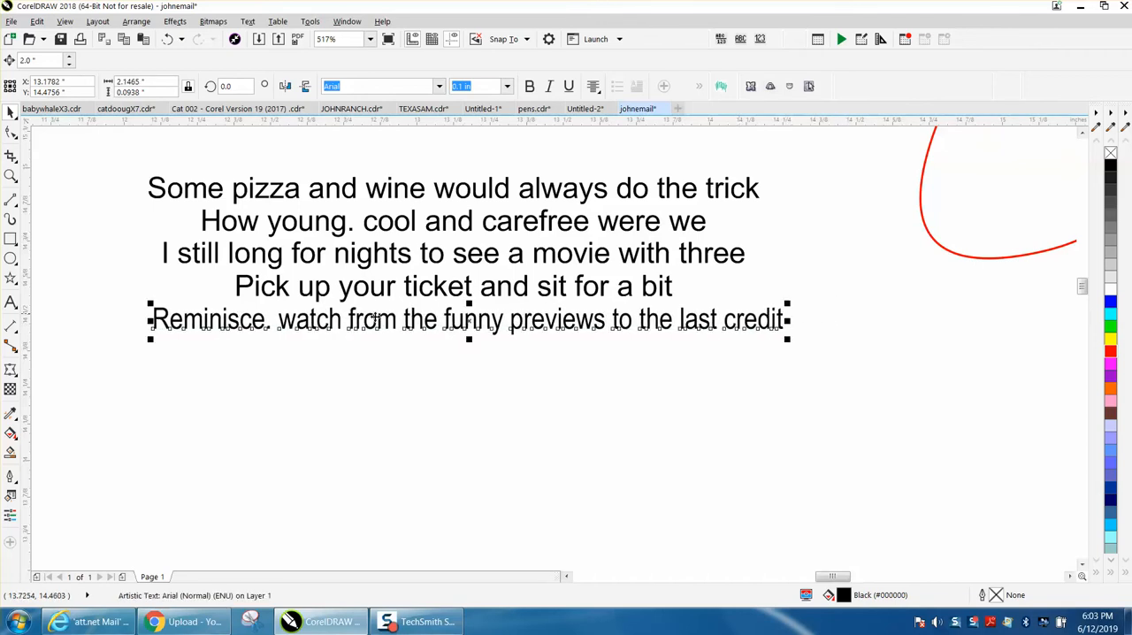
Try shifting the "Pick up your ticket" line left and stretching it to about 1.93 inches wide, and undo both changes.
{"action": "left_click", "coordinate": [237, 288]}
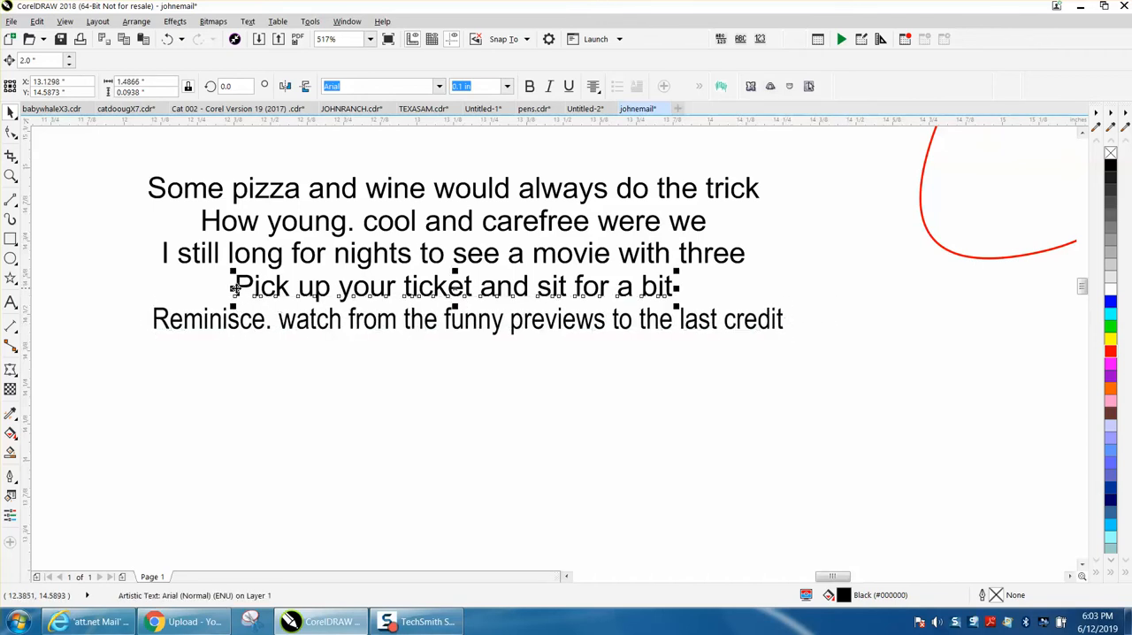
{"action": "left_click", "coordinate": [217, 292]}
{"action": "left_click_drag", "start_coordinate": [237, 293], "coordinate": [167, 292]}
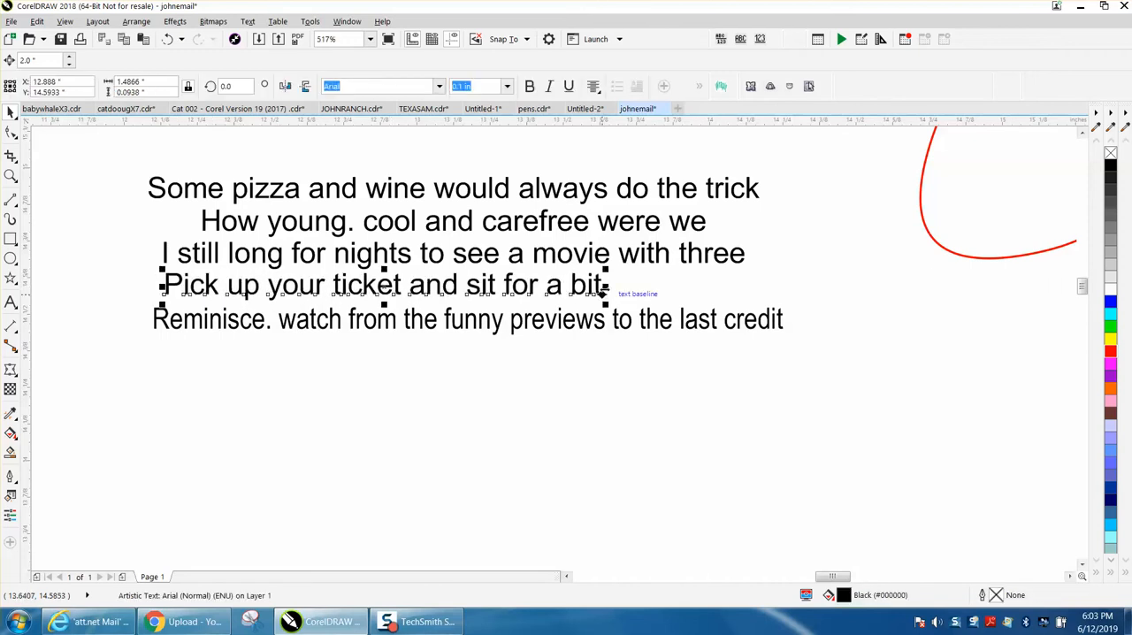
{"action": "left_click_drag", "start_coordinate": [605, 288], "coordinate": [744, 287]}
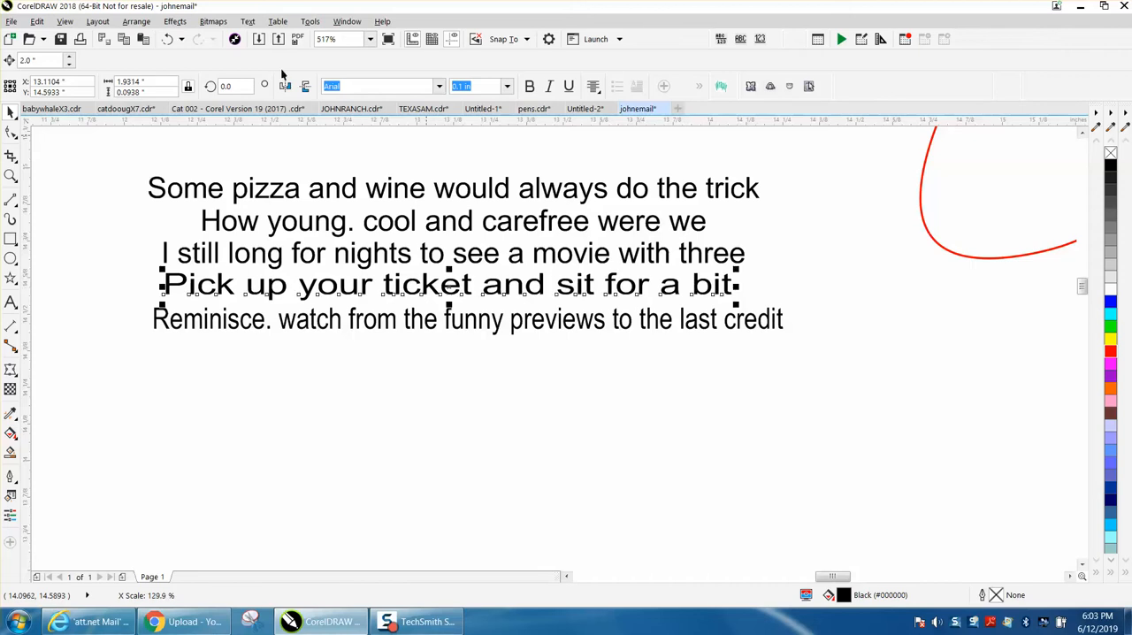
{"action": "left_click", "coordinate": [167, 39]}
{"action": "left_click", "coordinate": [167, 39]}
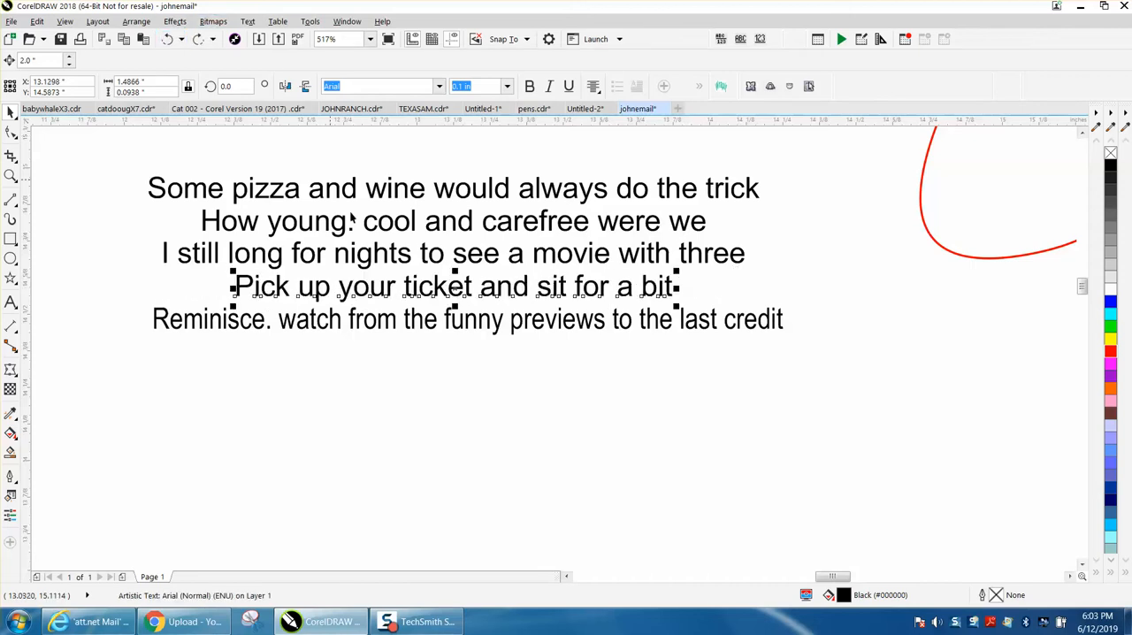
Stretch the "Reminisce" line downward to about 0.11 inches tall.
{"action": "left_click", "coordinate": [419, 330]}
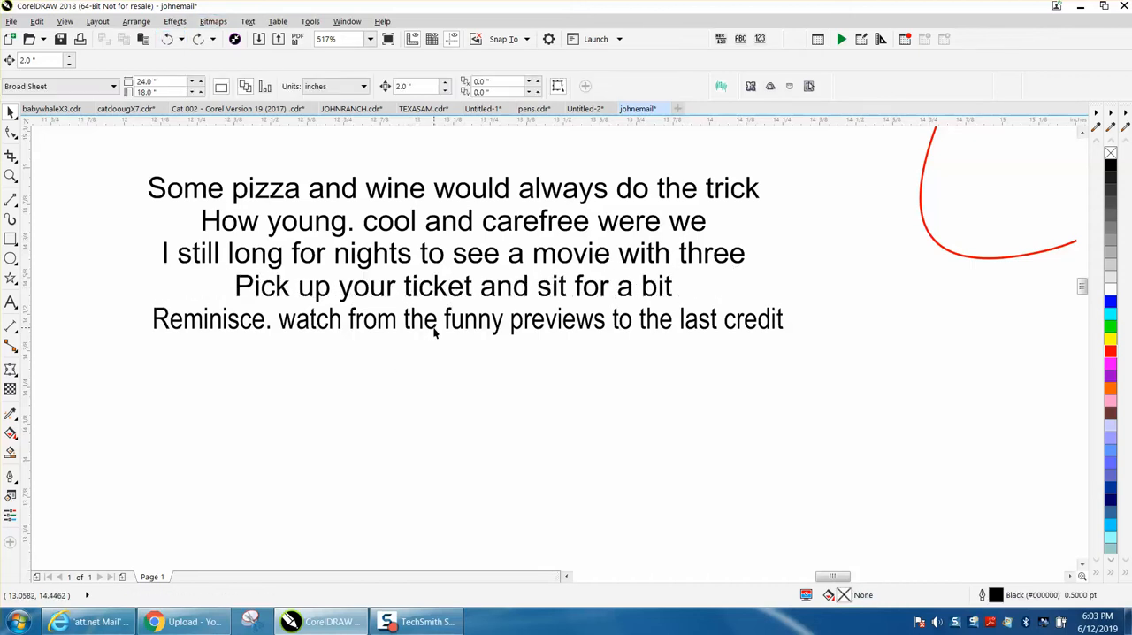
{"action": "left_click", "coordinate": [434, 334]}
{"action": "left_click_drag", "start_coordinate": [468, 340], "coordinate": [469, 346]}
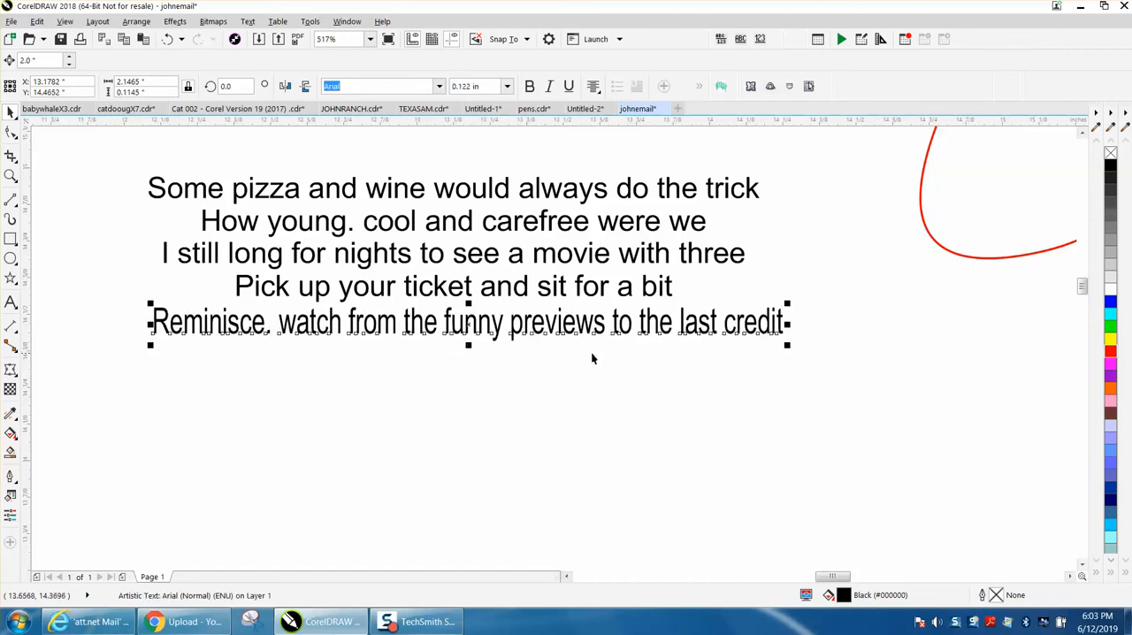
Group the five verse lines and convert the group to curves.
{"action": "left_click_drag", "start_coordinate": [138, 158], "coordinate": [644, 351]}
{"action": "left_click_drag", "start_coordinate": [806, 390], "coordinate": [805, 390]}
{"action": "key", "text": "ctrl+g"}
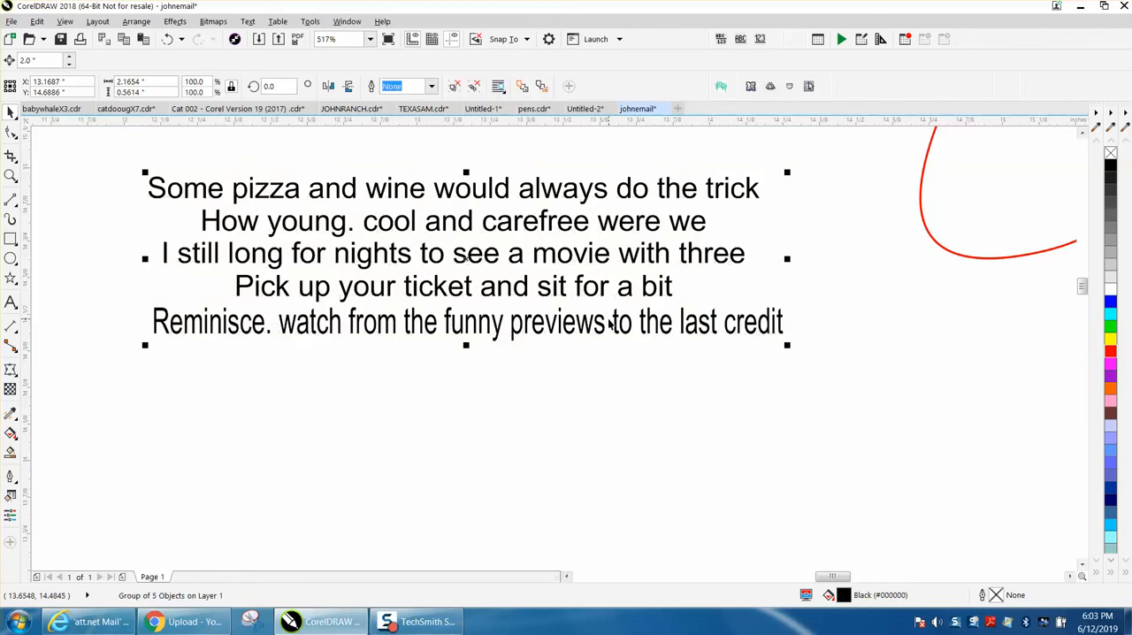
{"action": "left_click", "coordinate": [136, 21]}
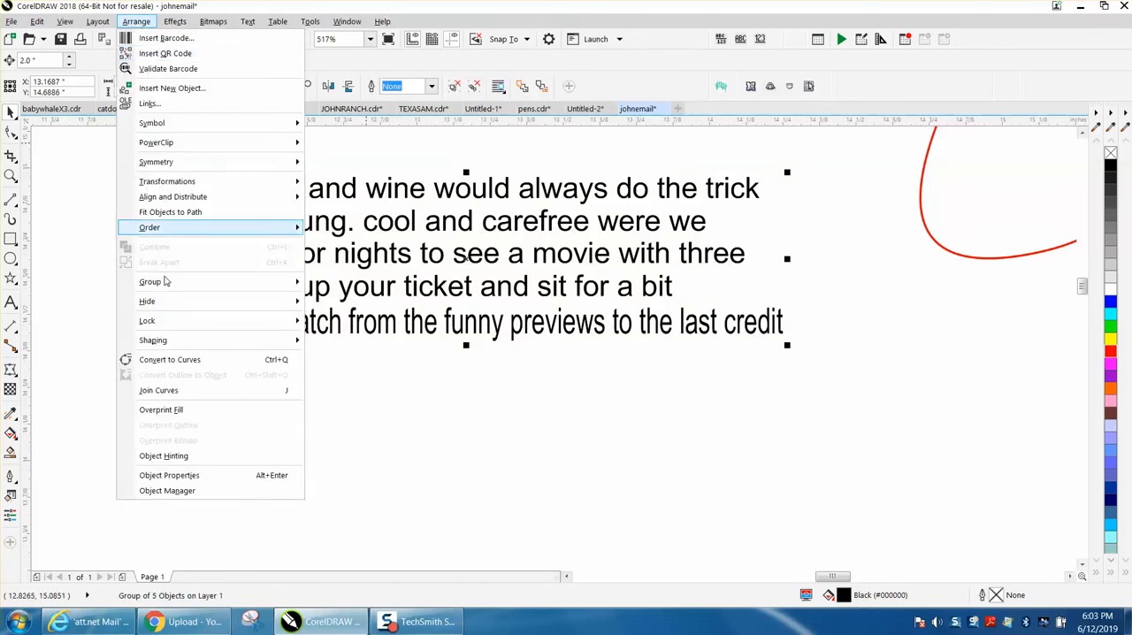
{"action": "left_click", "coordinate": [178, 360]}
Examine the arched copy of the verse inside the red curved frame beyond the page's right edge.
{"action": "scroll", "coordinate": [132, 301], "scroll_direction": "down", "scroll_amount": 5}
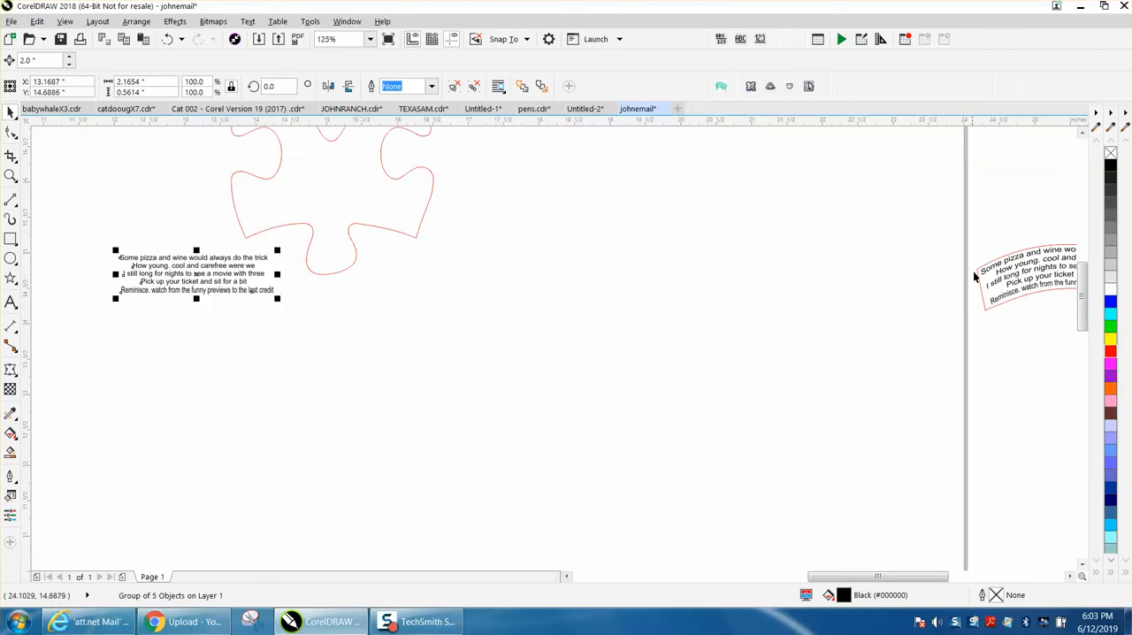
{"action": "scroll", "coordinate": [975, 277], "scroll_direction": "down", "scroll_amount": 2}
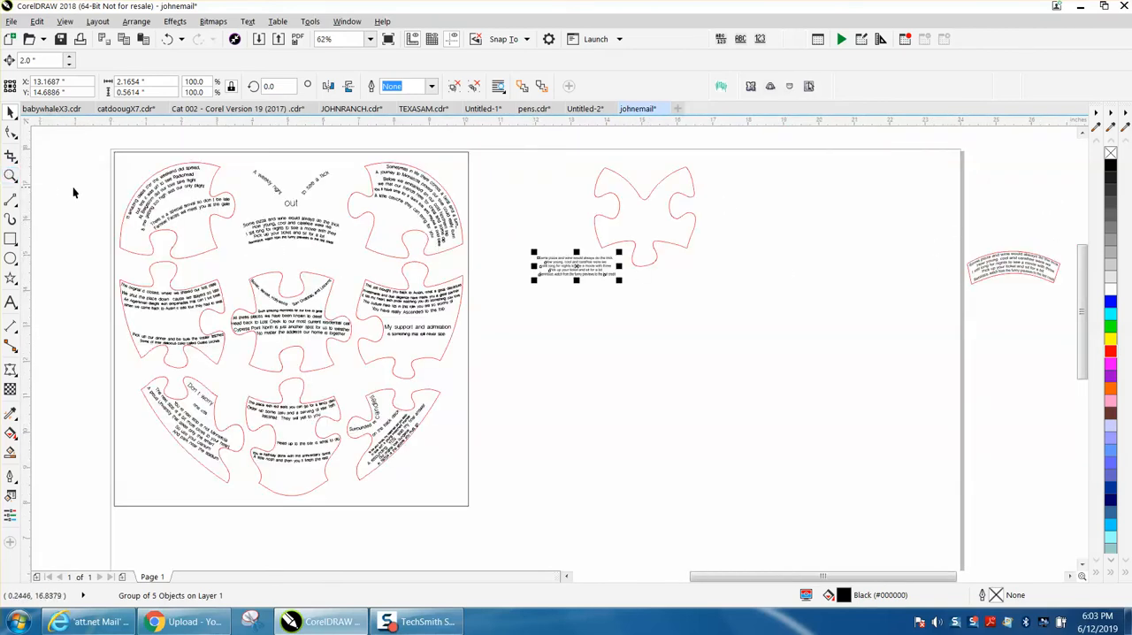
{"action": "left_click", "coordinate": [10, 176]}
{"action": "left_click_drag", "start_coordinate": [981, 268], "coordinate": [1016, 319]}
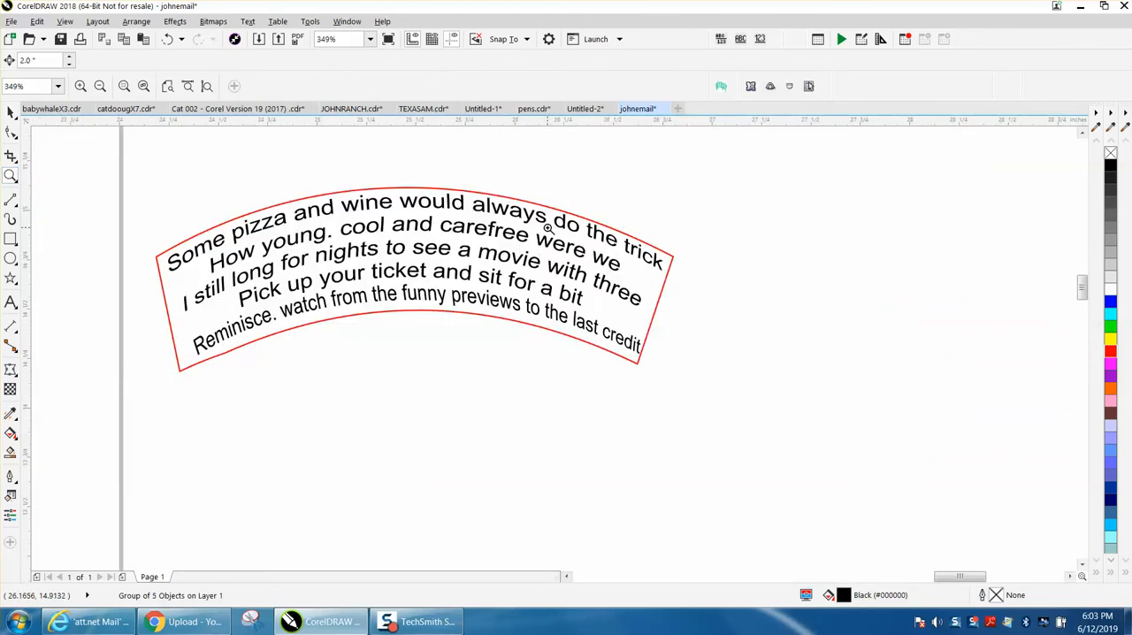
Draw a 3-point curve arching across the lower edge of the blank puzzle piece, about 2.36 inches wide and 0.35 inches tall.
{"action": "scroll", "coordinate": [548, 228], "scroll_direction": "down", "scroll_amount": 6}
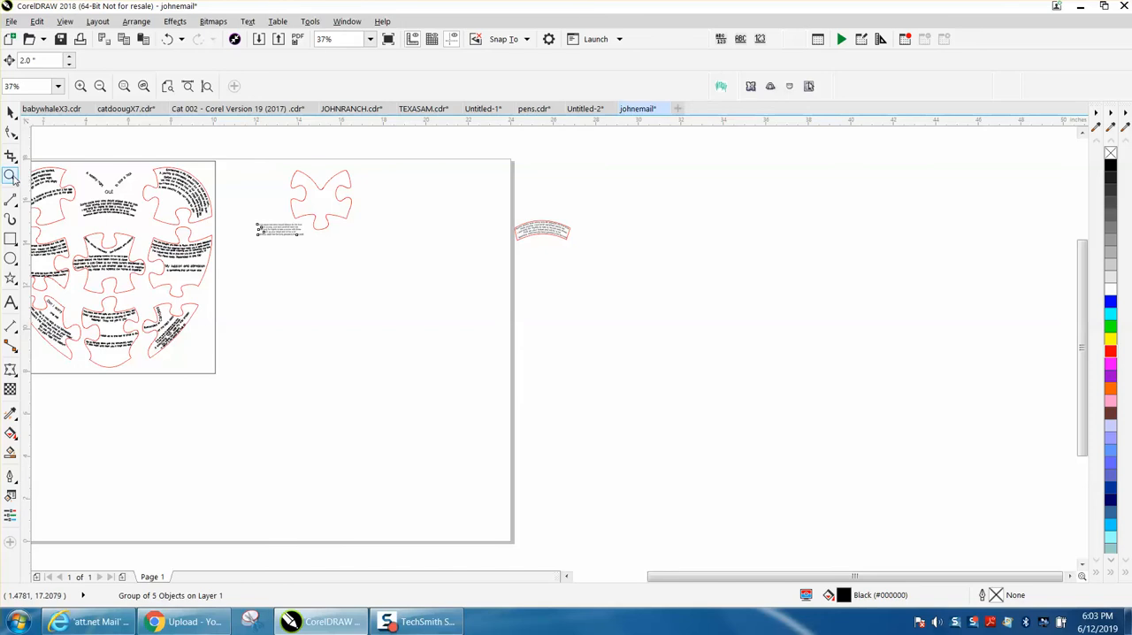
{"action": "left_click_drag", "start_coordinate": [352, 239], "coordinate": [391, 256]}
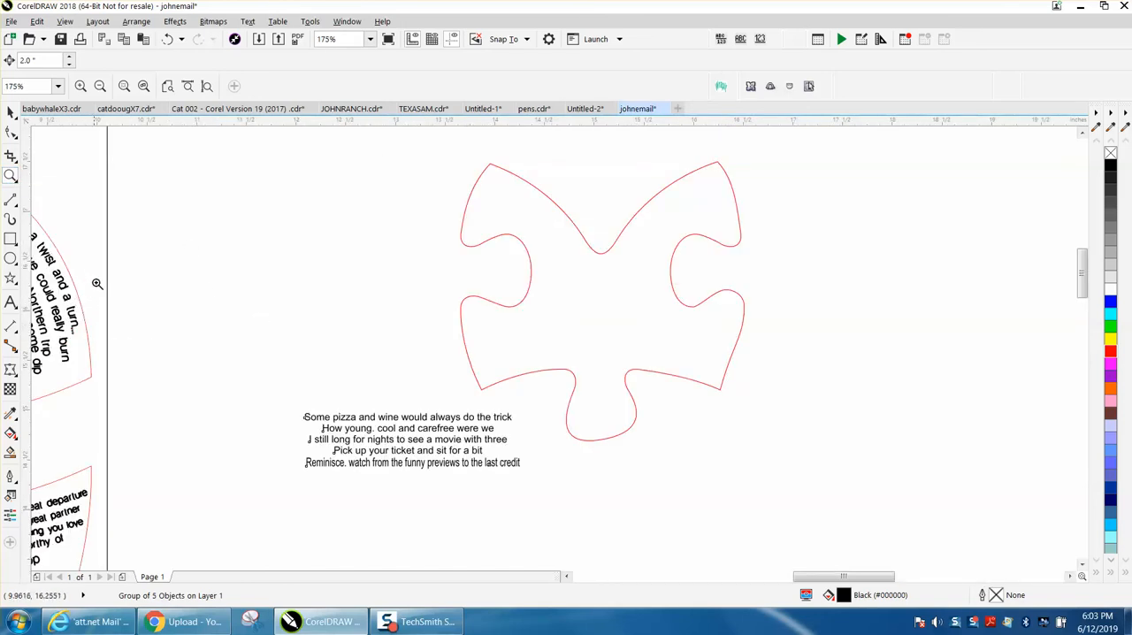
{"action": "left_click", "coordinate": [11, 114]}
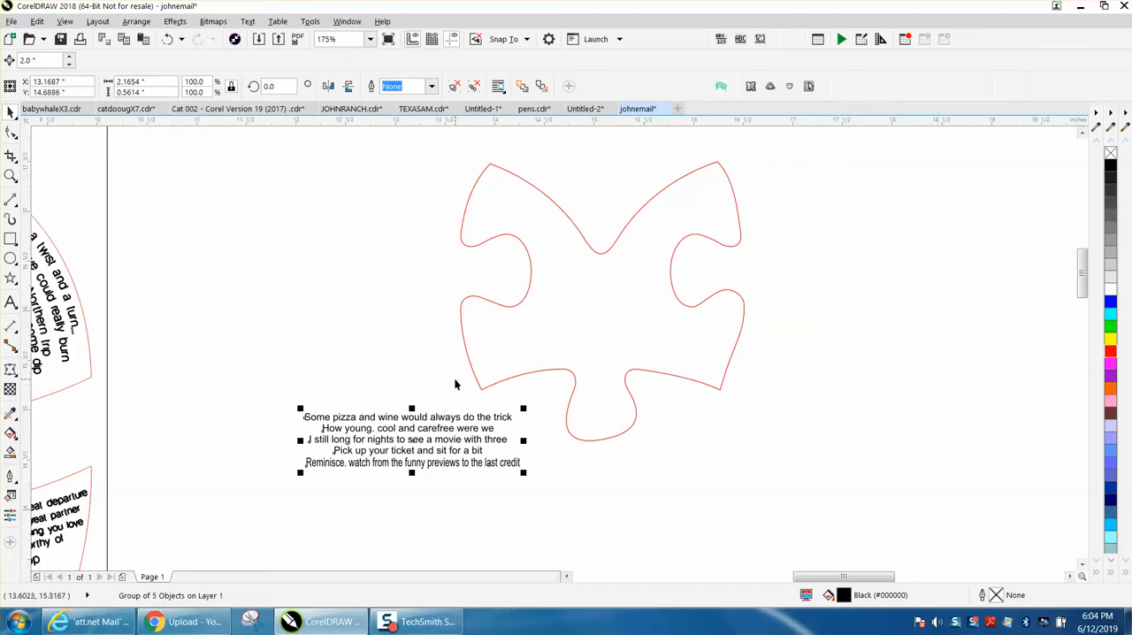
{"action": "left_click", "coordinate": [17, 209]}
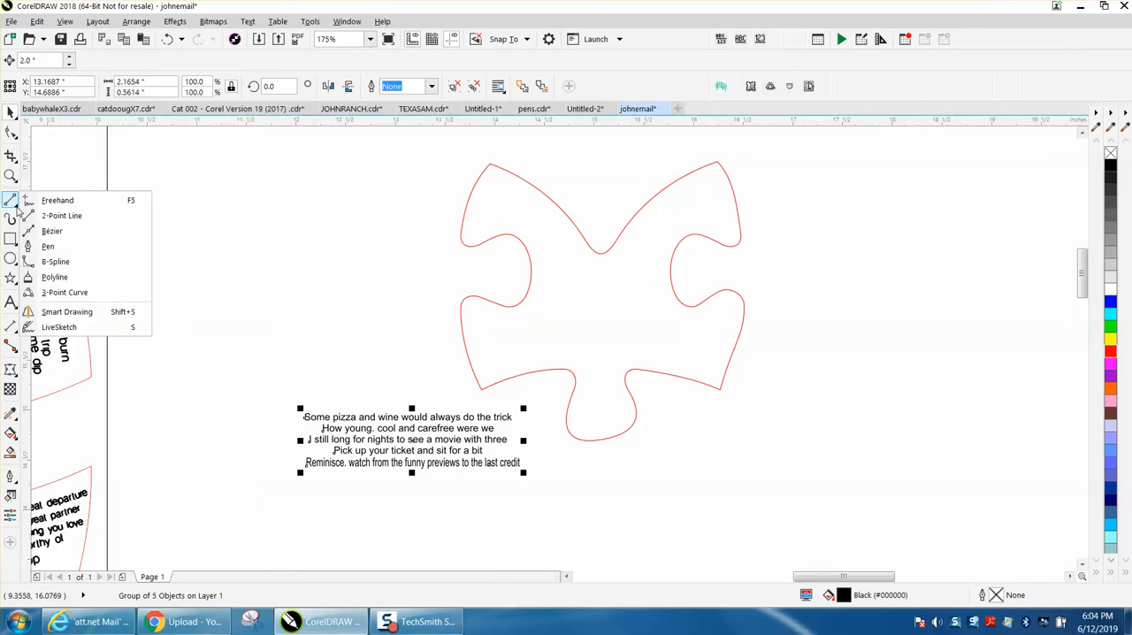
{"action": "left_click", "coordinate": [55, 293]}
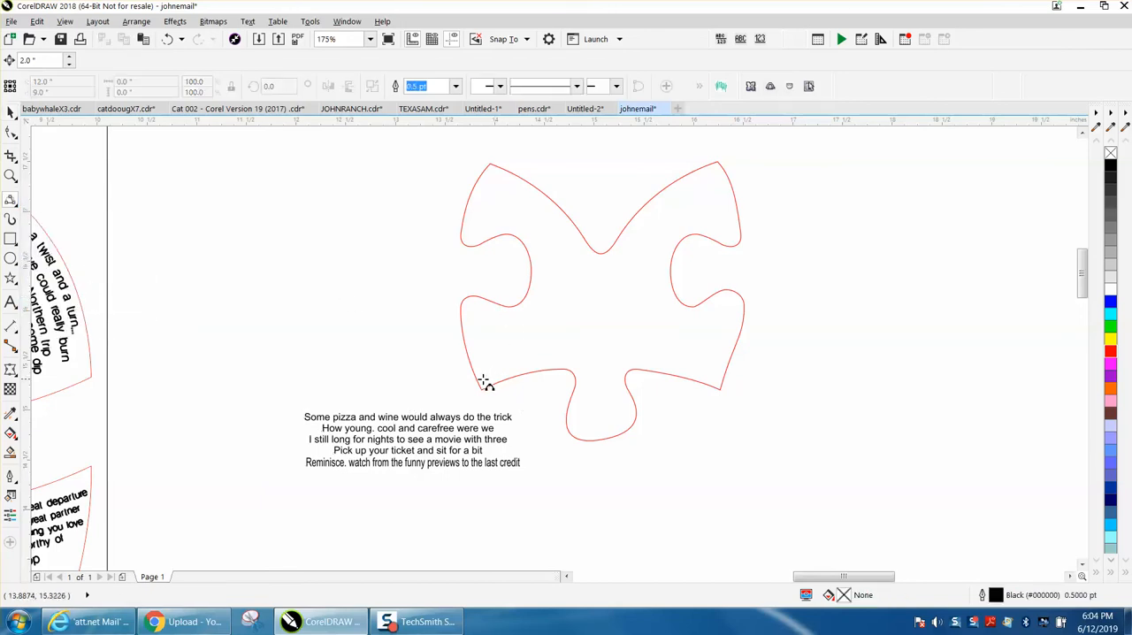
{"action": "left_click_drag", "start_coordinate": [480, 382], "coordinate": [705, 383]}
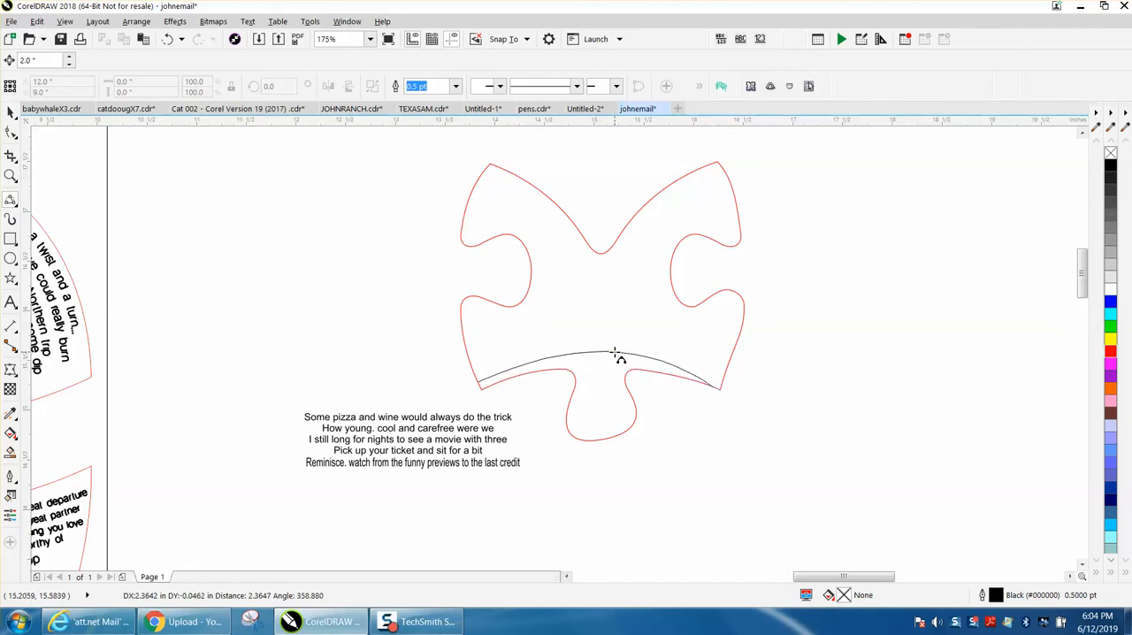
{"action": "left_click", "coordinate": [616, 355]}
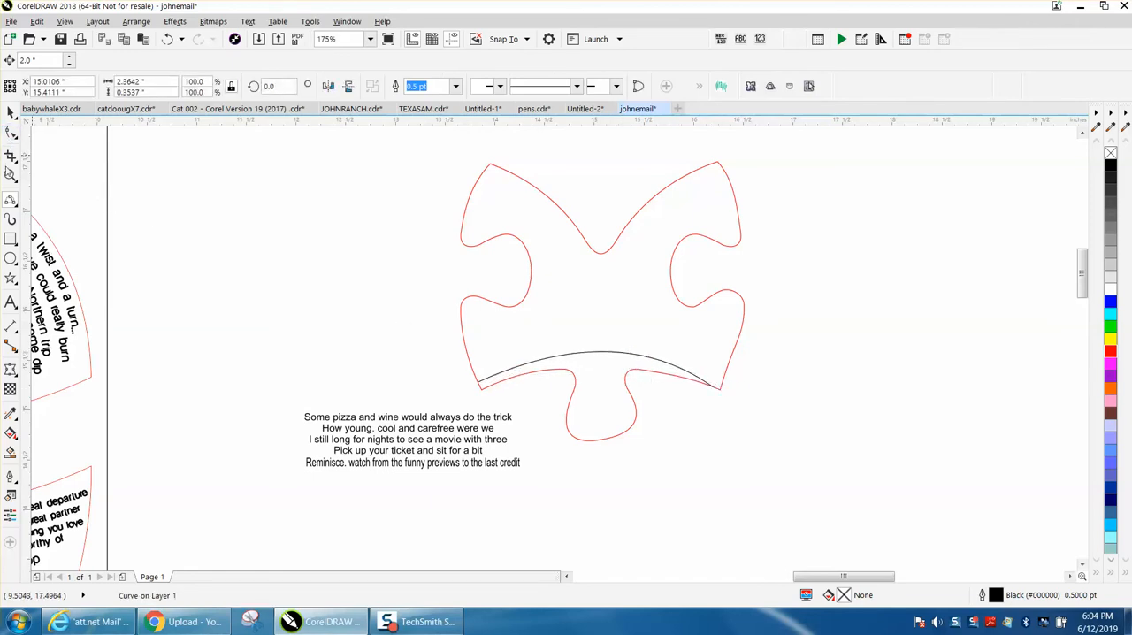
Adjust the arc's end nodes just inside the piece's lower corners and flatten its bend to follow the bottom edge.
{"action": "left_click", "coordinate": [11, 176]}
{"action": "left_click_drag", "start_coordinate": [445, 286], "coordinate": [859, 463]}
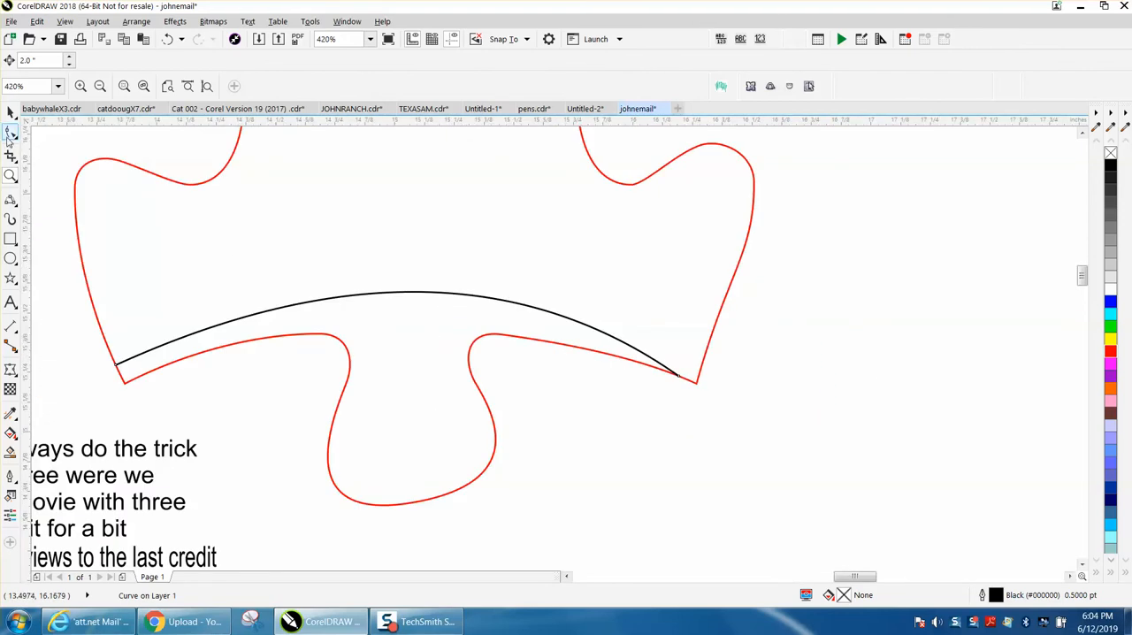
{"action": "left_click", "coordinate": [11, 131]}
{"action": "left_click_drag", "start_coordinate": [681, 377], "coordinate": [697, 376]}
{"action": "left_click", "coordinate": [435, 293]}
{"action": "left_click_drag", "start_coordinate": [434, 295], "coordinate": [439, 318]}
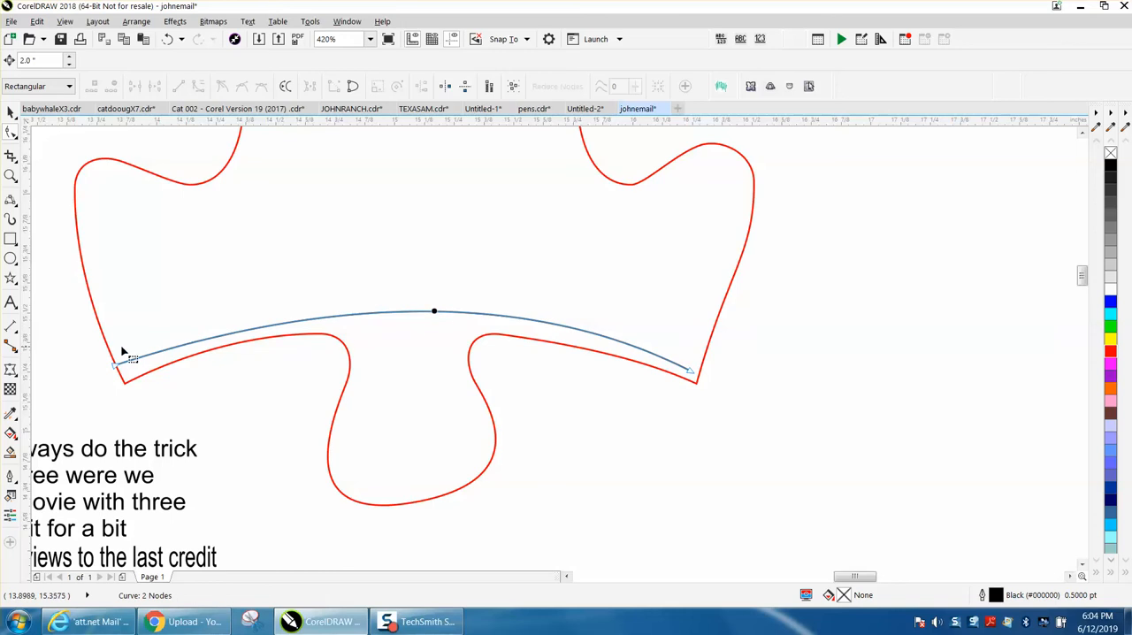
{"action": "left_click_drag", "start_coordinate": [121, 366], "coordinate": [126, 369]}
{"action": "left_click_drag", "start_coordinate": [424, 316], "coordinate": [422, 308]}
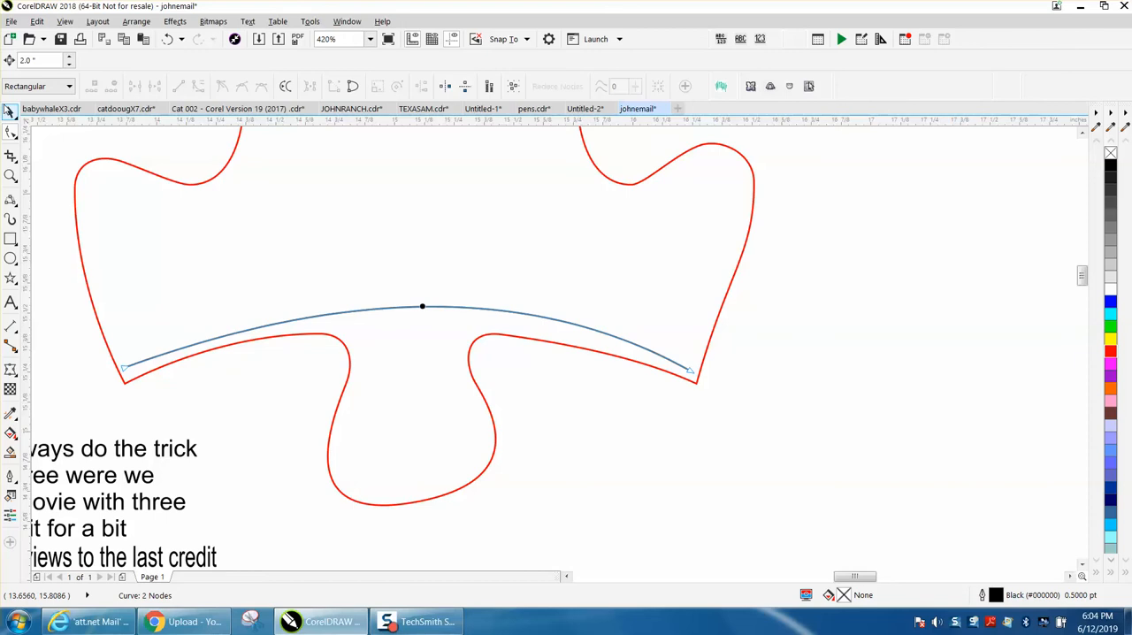
{"action": "left_click", "coordinate": [9, 109]}
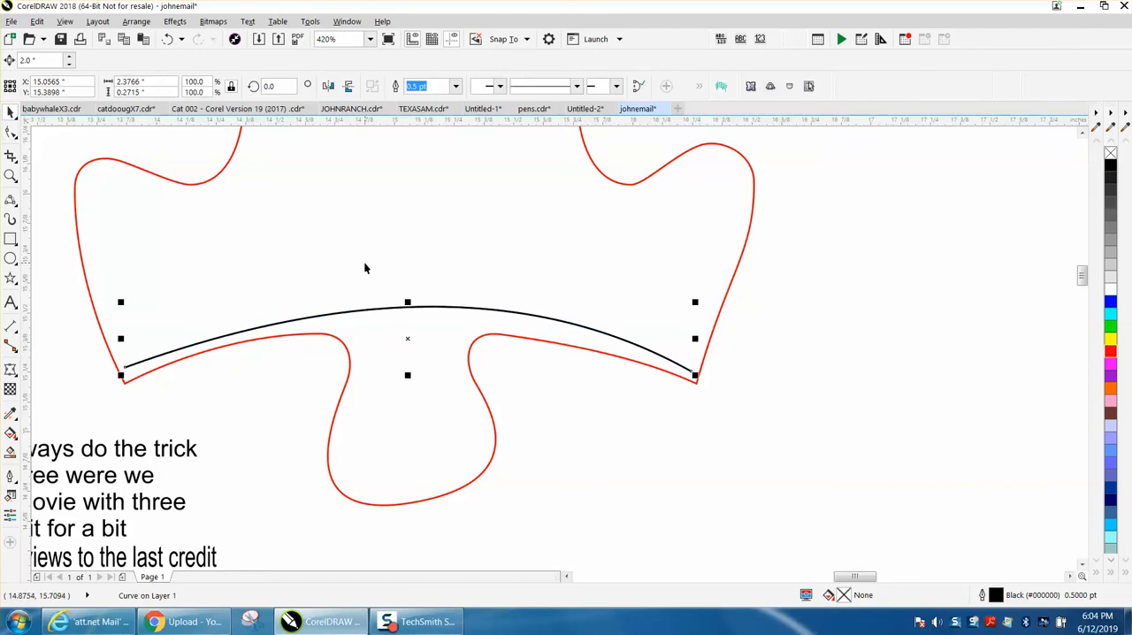
Place a copy of the arc about 0.7 inches straight above the original inside the puzzle piece.
{"action": "left_click", "coordinate": [331, 270]}
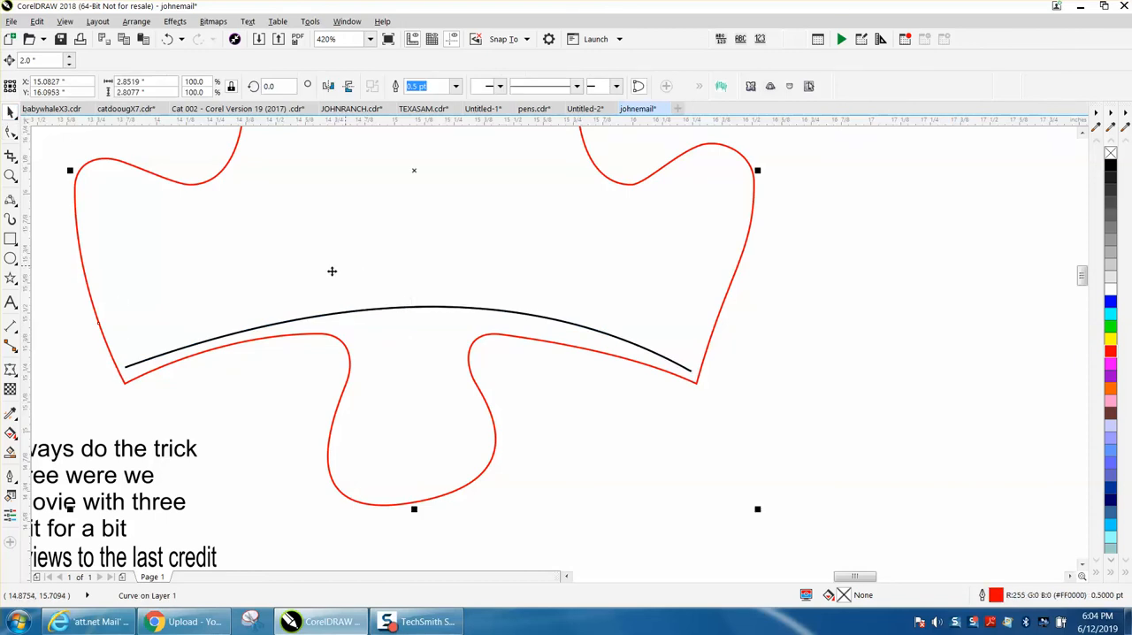
{"action": "scroll", "coordinate": [554, 405], "scroll_direction": "down", "scroll_amount": 3}
{"action": "left_click", "coordinate": [671, 444]}
{"action": "left_click", "coordinate": [544, 380]}
{"action": "left_click", "coordinate": [543, 378]}
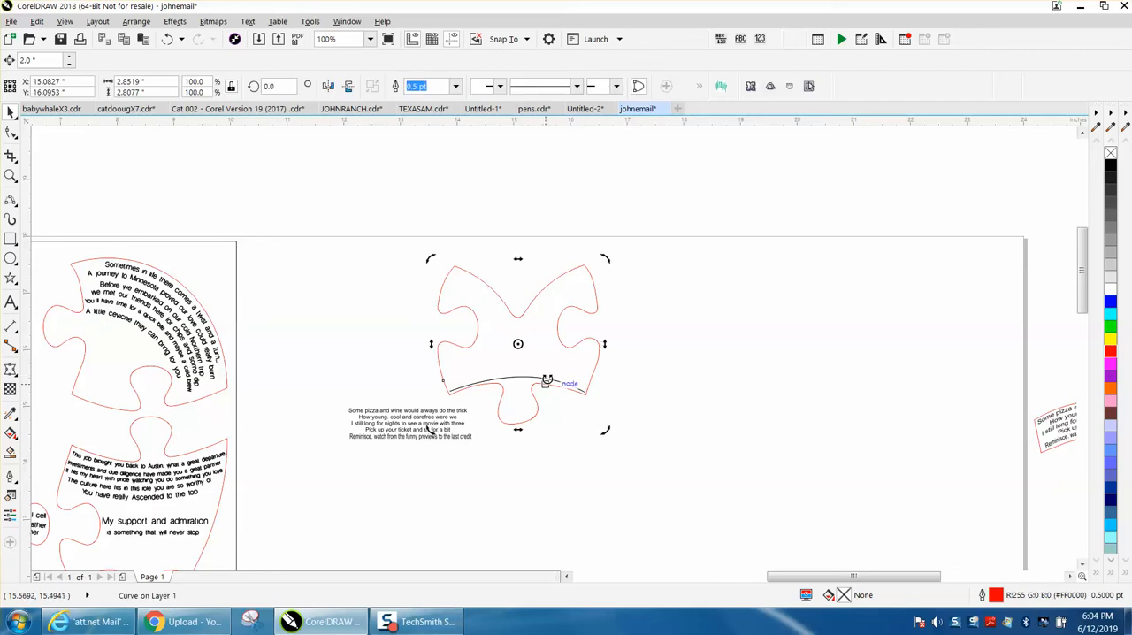
{"action": "left_click", "coordinate": [607, 399]}
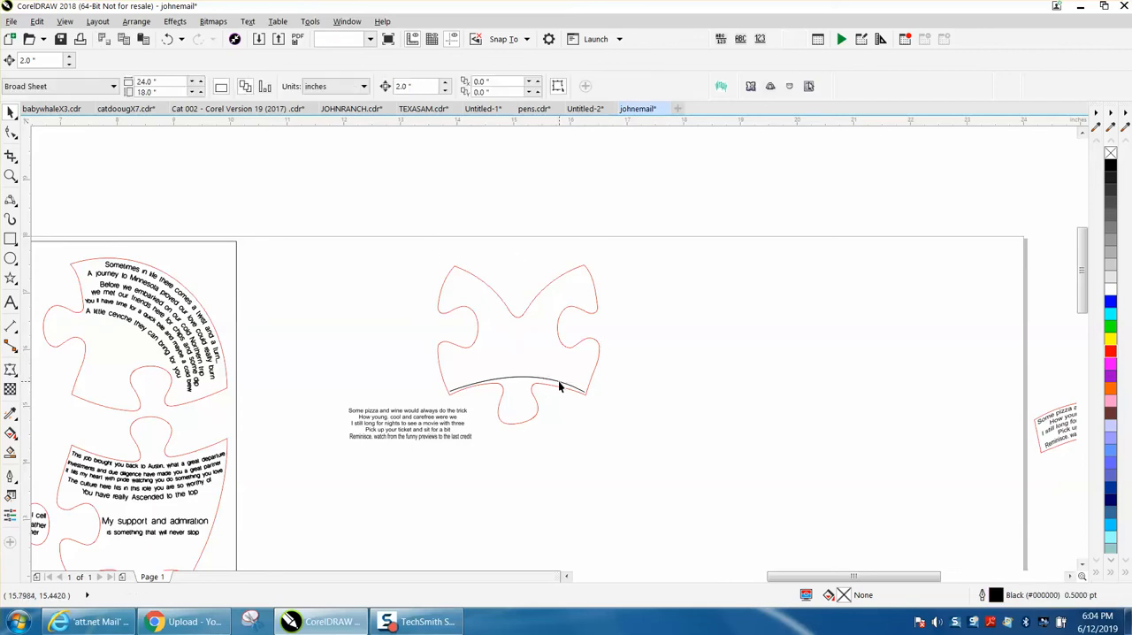
{"action": "left_click", "coordinate": [559, 382]}
{"action": "key", "text": "Up"}
{"action": "key", "text": "Down"}
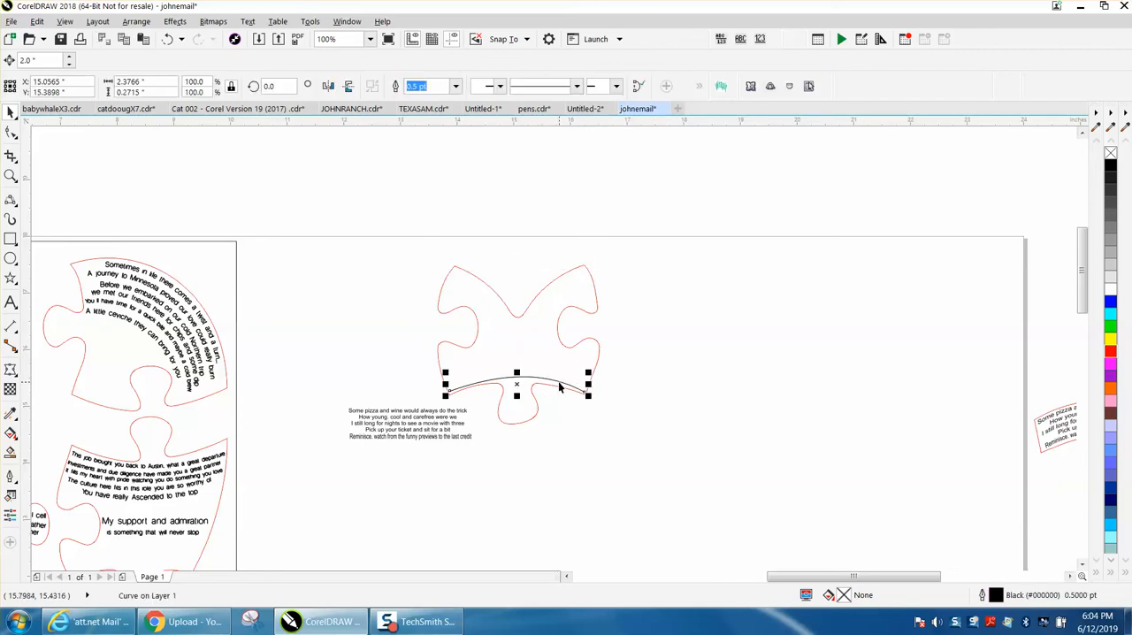
{"action": "left_click_drag", "start_coordinate": [519, 385], "coordinate": [518, 352]}
{"action": "left_click", "coordinate": [11, 175]}
{"action": "left_click_drag", "start_coordinate": [386, 271], "coordinate": [725, 469]}
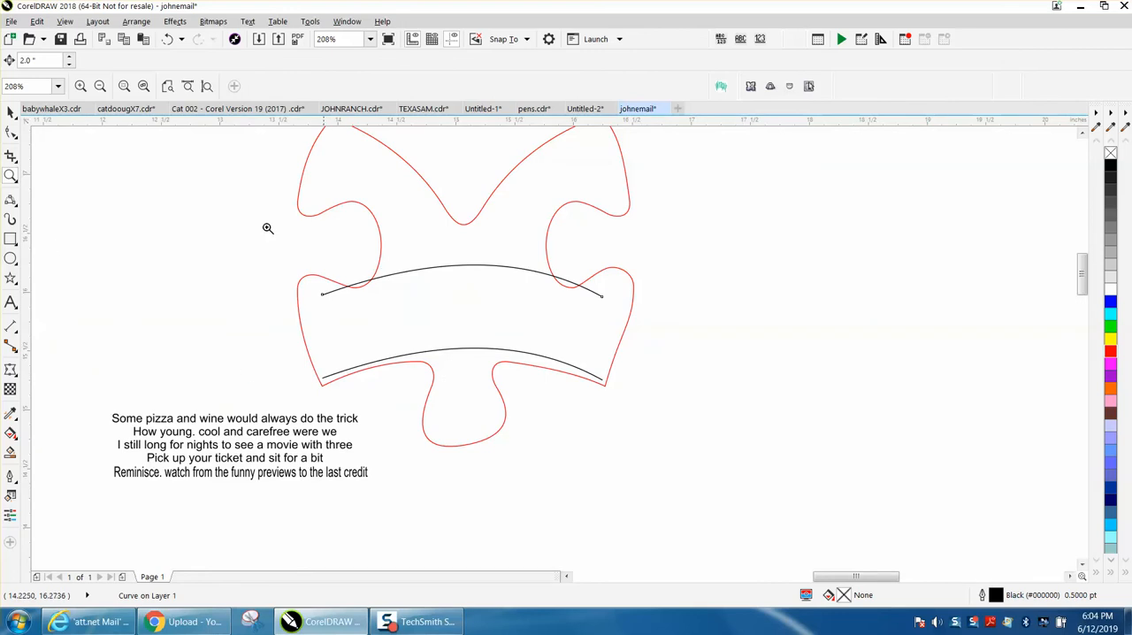
Set the nudge distance to 0.001 inches and nudge the upper arc slightly down into the widest part of the piece.
{"action": "left_click", "coordinate": [10, 113]}
{"action": "left_click", "coordinate": [146, 181]}
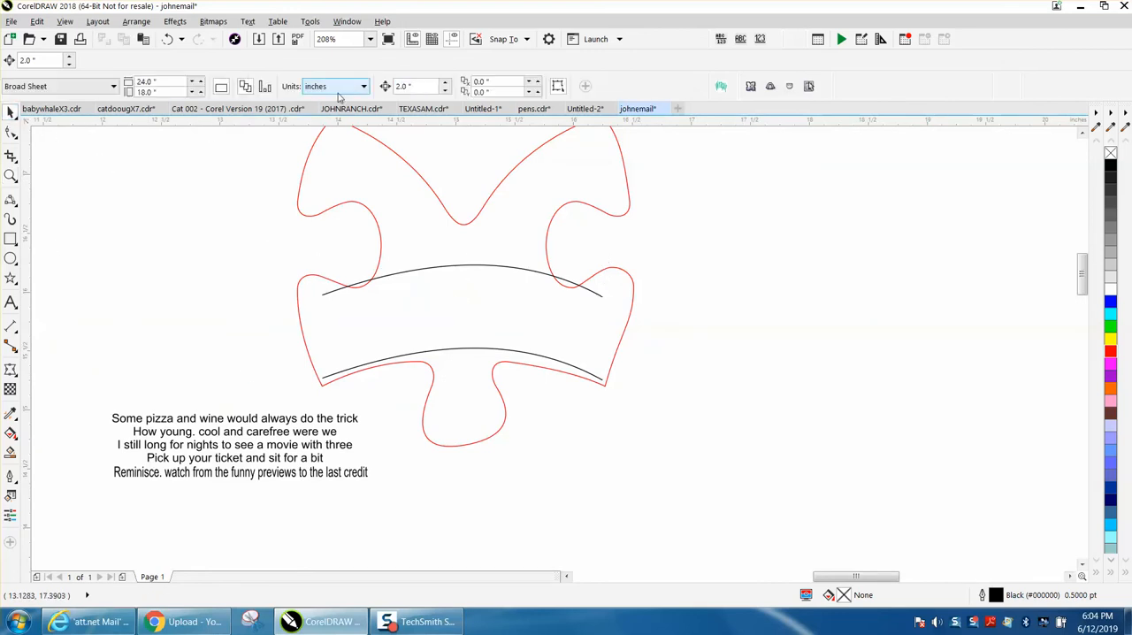
{"action": "double_click", "coordinate": [420, 86]}
{"action": "type", "text": ".001"}
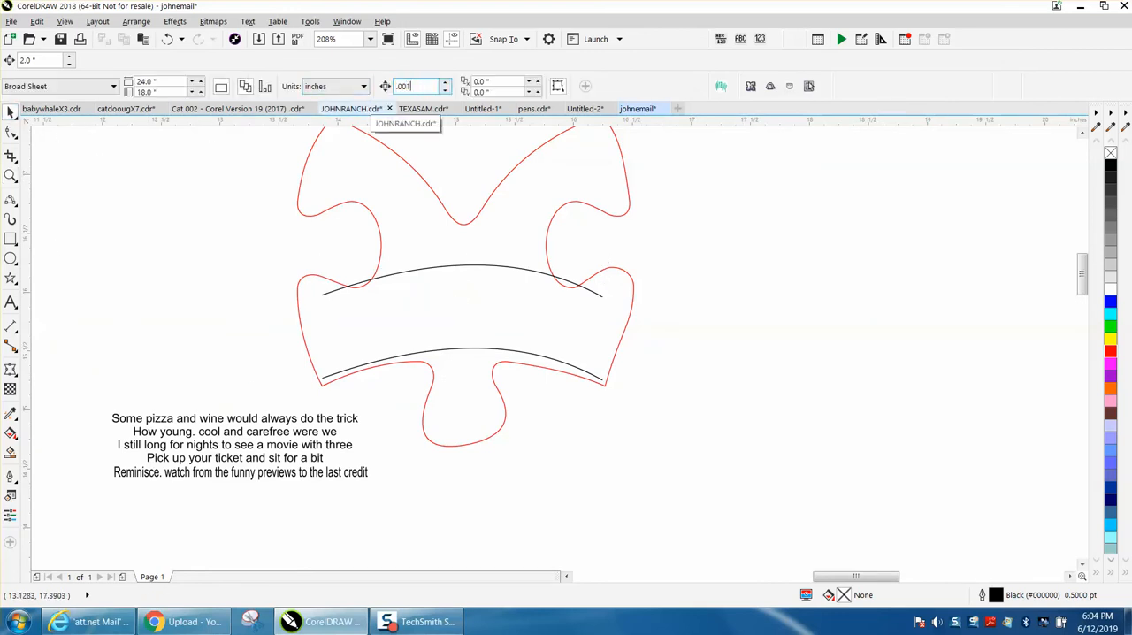
{"action": "left_click", "coordinate": [490, 265]}
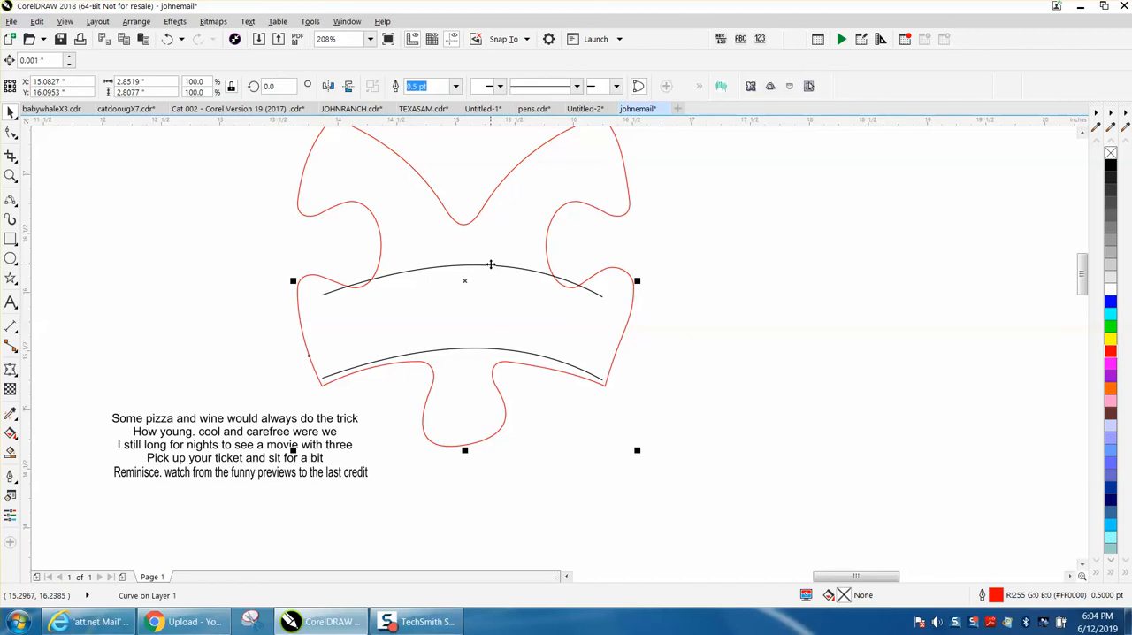
{"action": "left_click", "coordinate": [239, 253]}
{"action": "left_click", "coordinate": [327, 293]}
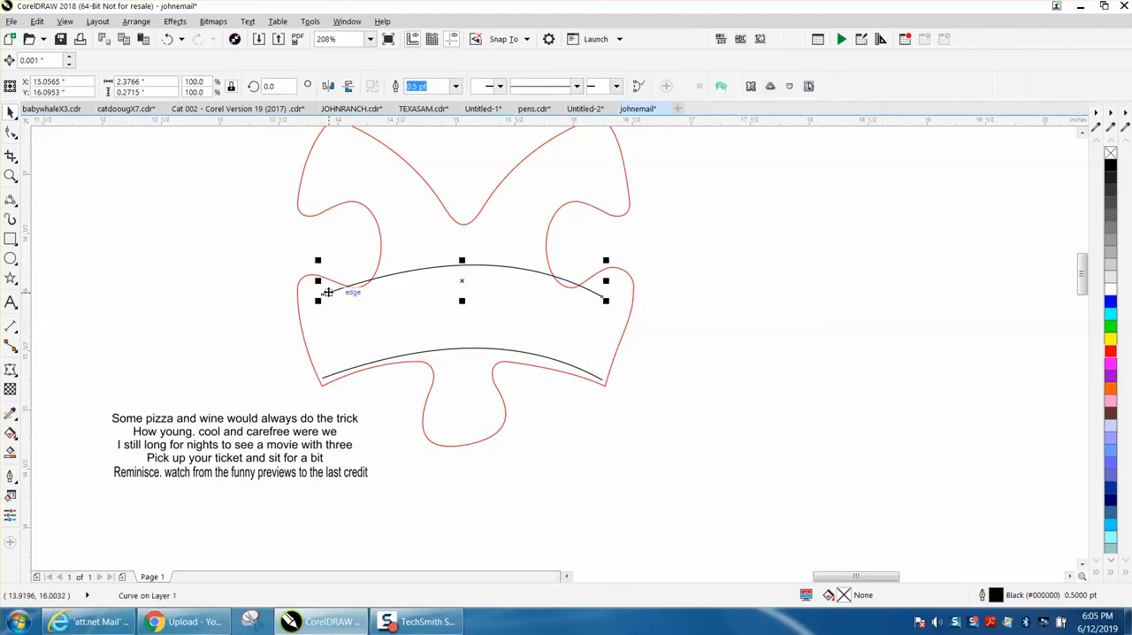
{"action": "key", "text": "Down"}
{"action": "key", "text": "Down"}
{"action": "key", "text": "Down"}
{"action": "key", "text": "Down"}
{"action": "key", "text": "Down"}
{"action": "key", "text": "Down"}
{"action": "key", "text": "Down"}
{"action": "key", "text": "Down"}
{"action": "key", "text": "Down"}
{"action": "key", "text": "Down"}
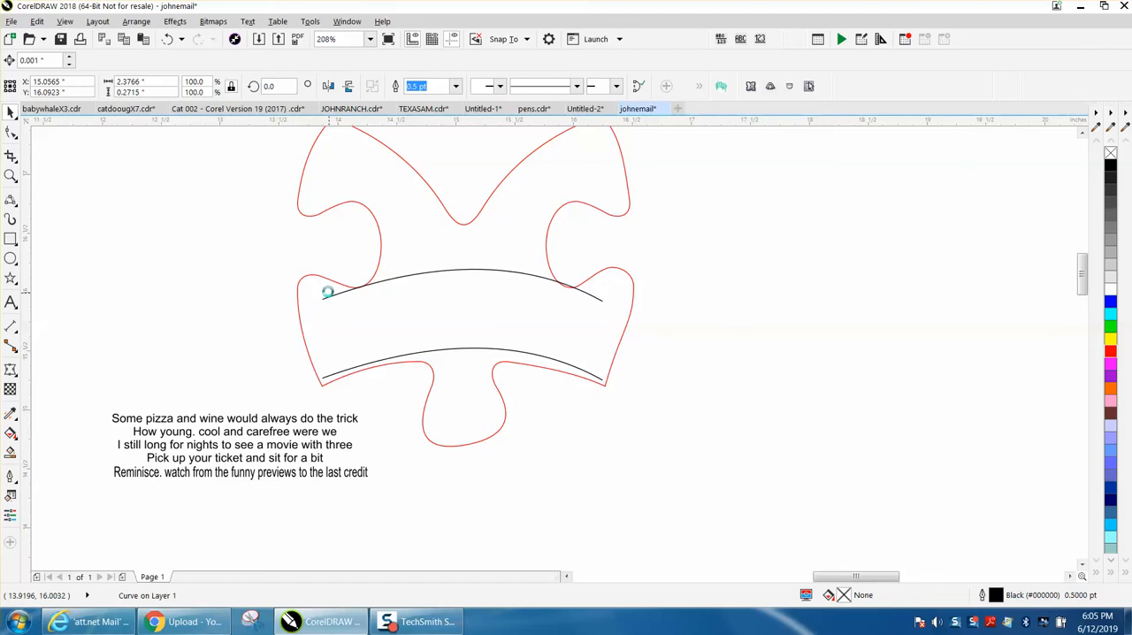
{"action": "key", "text": "Down"}
{"action": "key", "text": "Down"}
{"action": "key", "text": "Down"}
{"action": "key", "text": "Down"}
{"action": "key", "text": "Down"}
{"action": "key", "text": "Down"}
{"action": "key", "text": "Down"}
{"action": "key", "text": "Down"}
Extend both end nodes of the upper arc outward to just inside the puzzle piece's side edges.
{"action": "key", "text": "F10"}
{"action": "left_click_drag", "start_coordinate": [602, 310], "coordinate": [622, 314]}
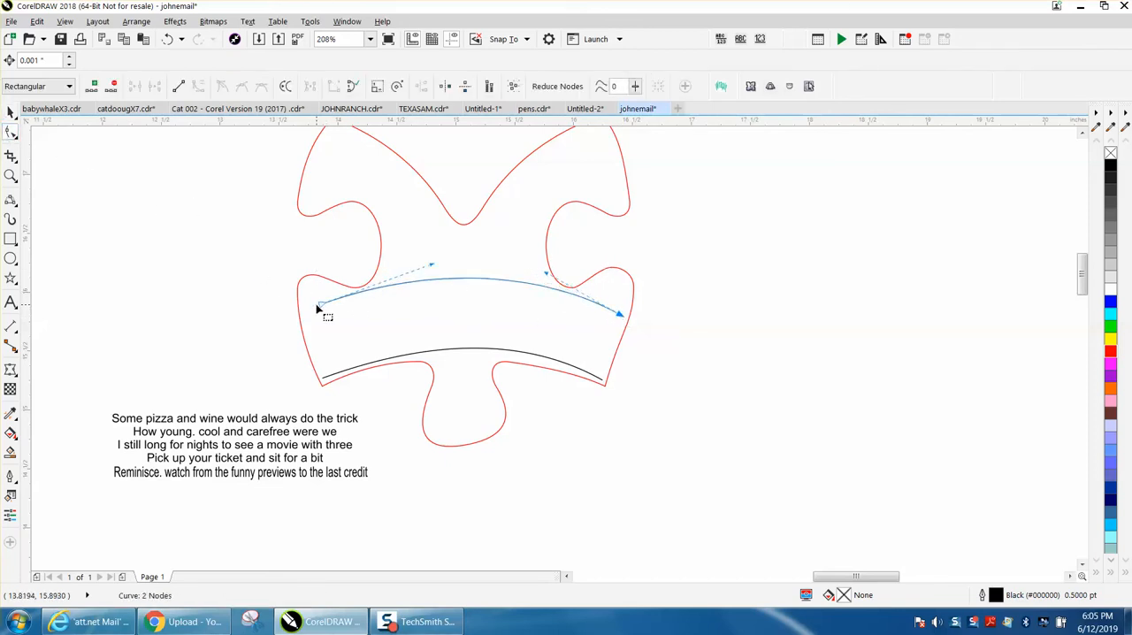
{"action": "left_click_drag", "start_coordinate": [321, 305], "coordinate": [301, 308]}
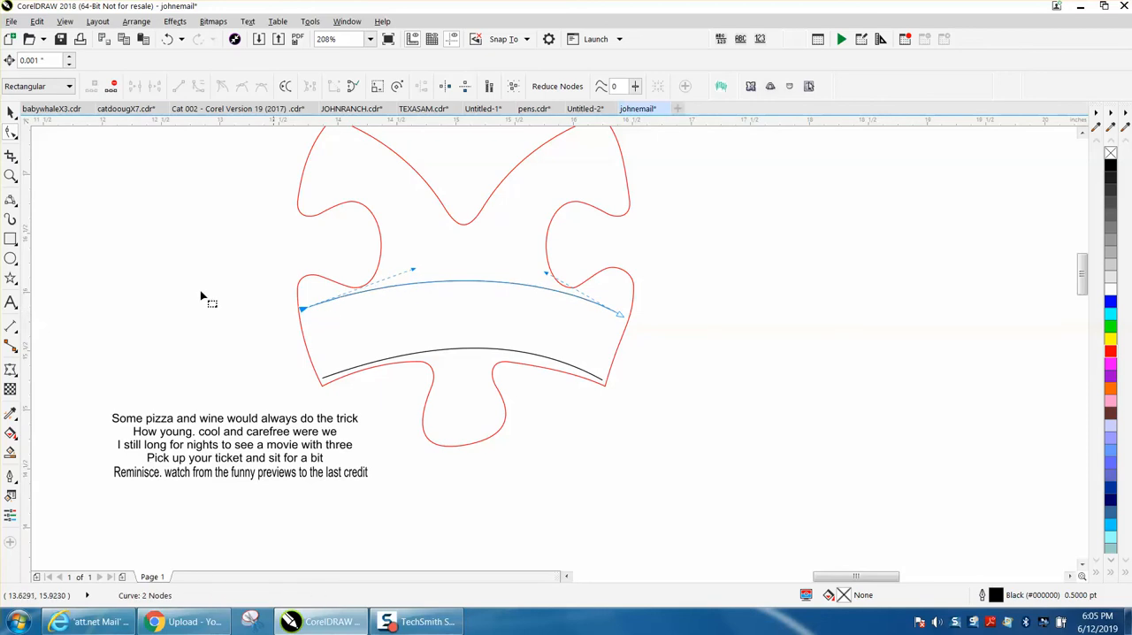
Join the ends of the upper and lower arcs with a 2-point line on each side to close the frame.
{"action": "left_click", "coordinate": [12, 221]}
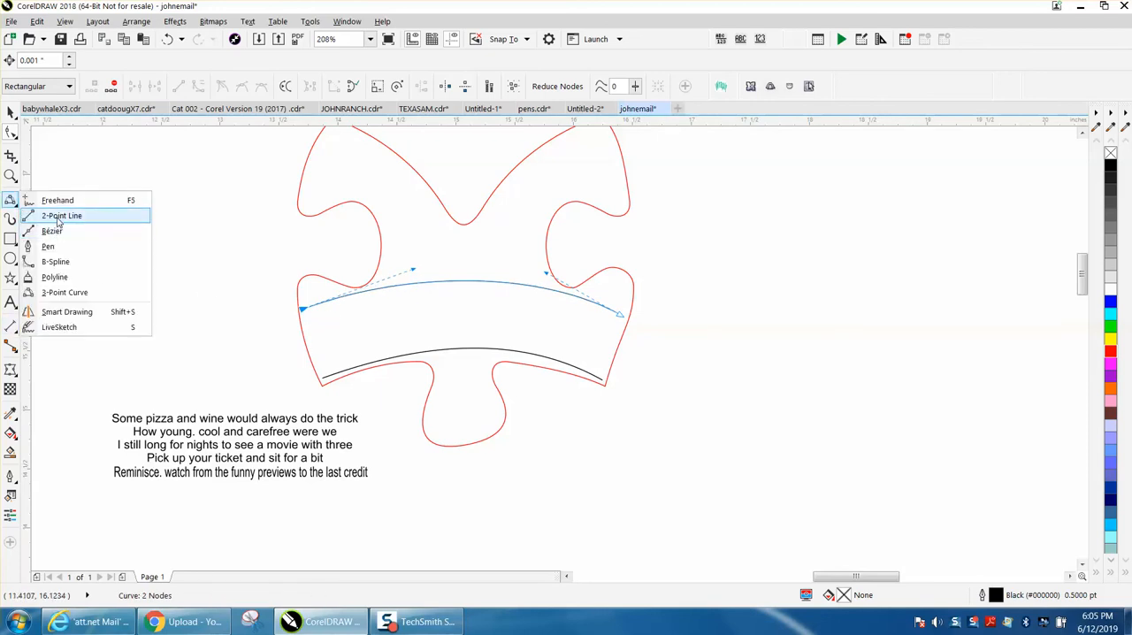
{"action": "left_click", "coordinate": [58, 217]}
{"action": "left_click", "coordinate": [324, 379]}
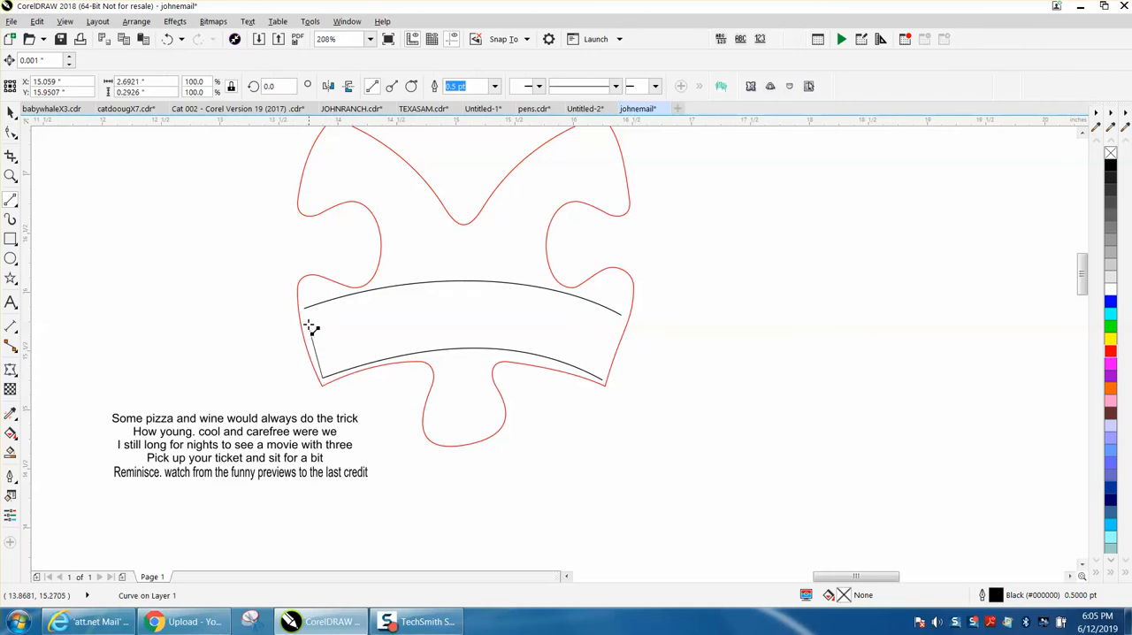
{"action": "left_click", "coordinate": [306, 310]}
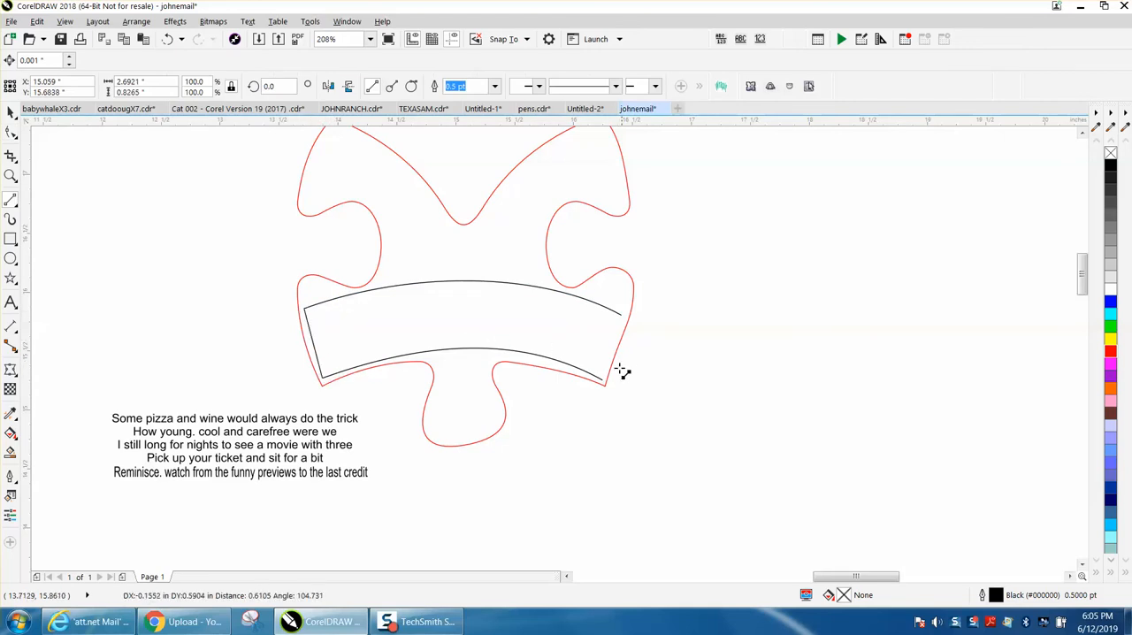
{"action": "left_click", "coordinate": [606, 381]}
{"action": "left_click", "coordinate": [621, 314]}
{"action": "left_click", "coordinate": [11, 112]}
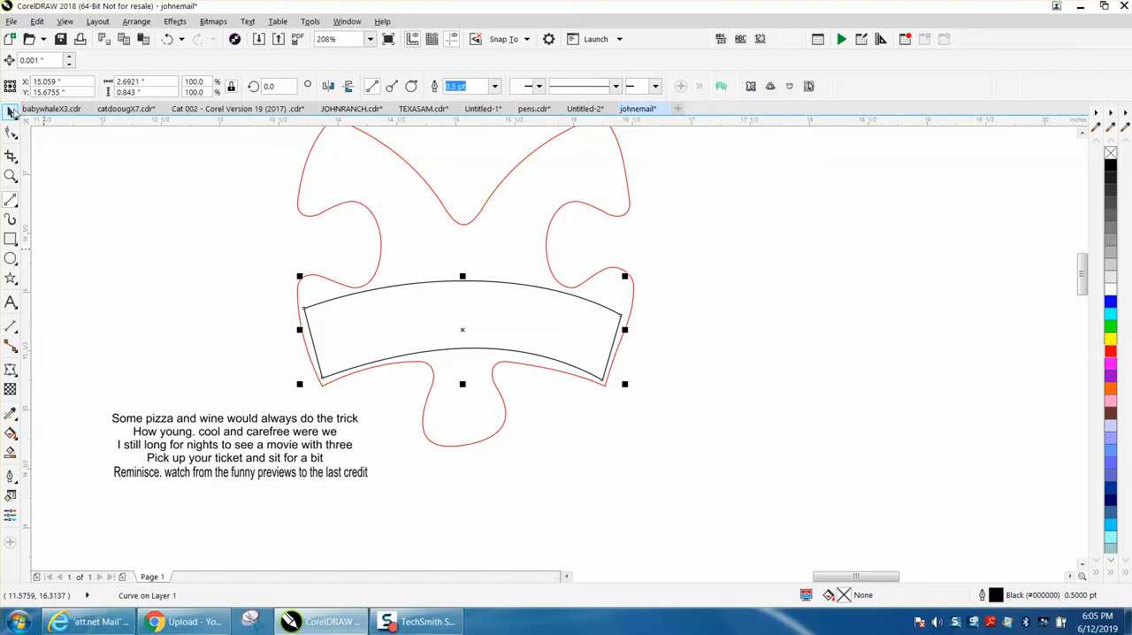
Smart-fill the area enclosed by the arcs and side lines with black and no outline.
{"action": "left_click", "coordinate": [11, 453]}
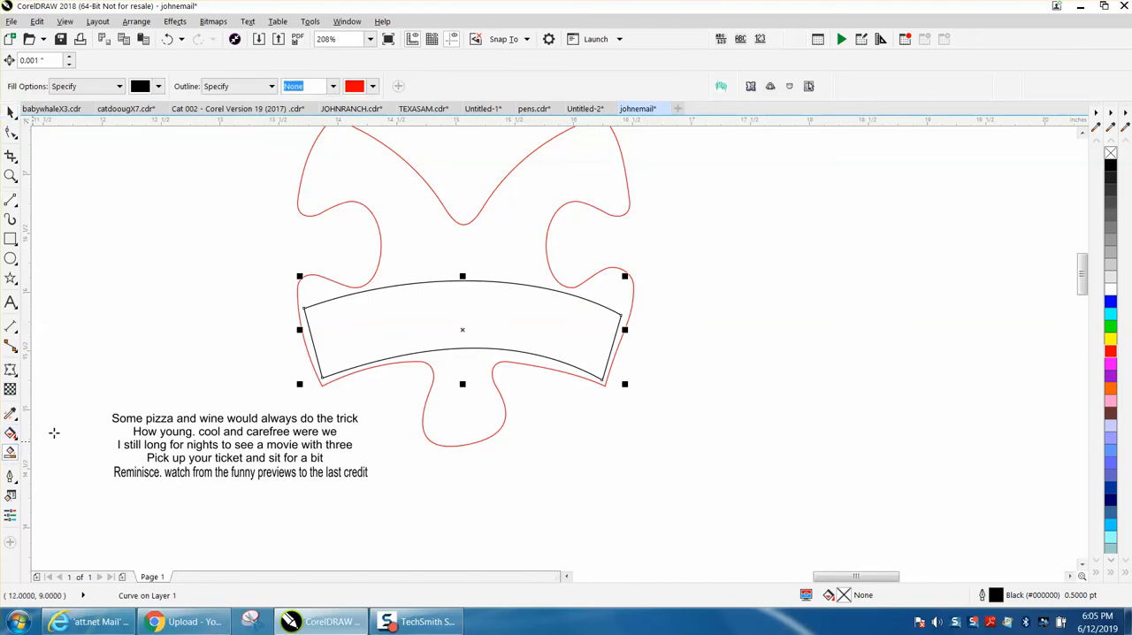
{"action": "left_click", "coordinate": [439, 321]}
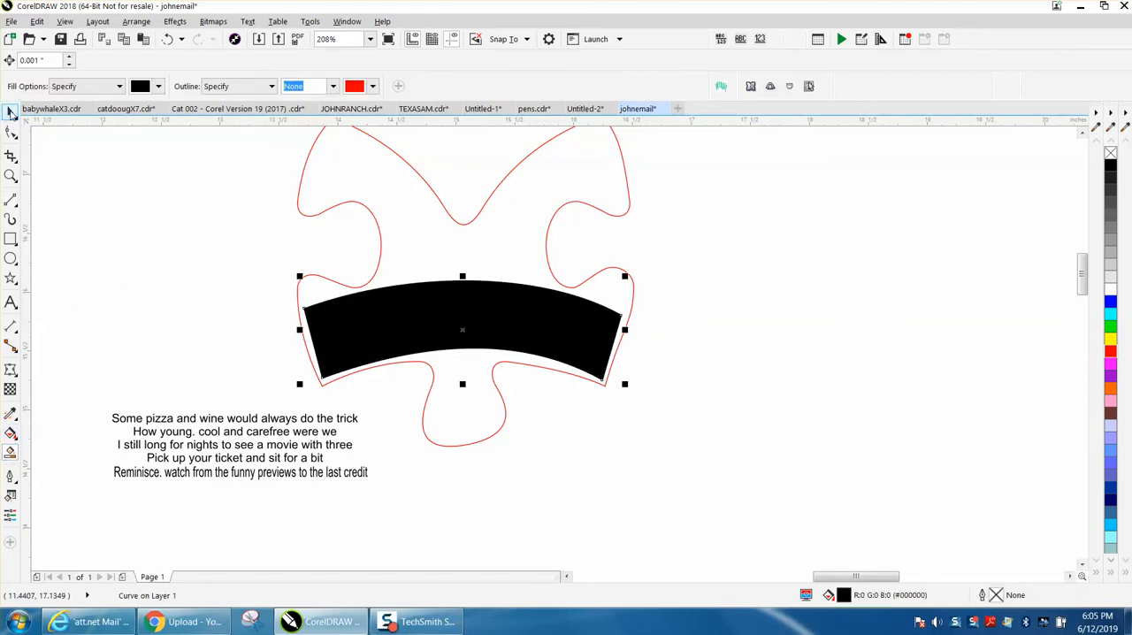
{"action": "left_click", "coordinate": [10, 112]}
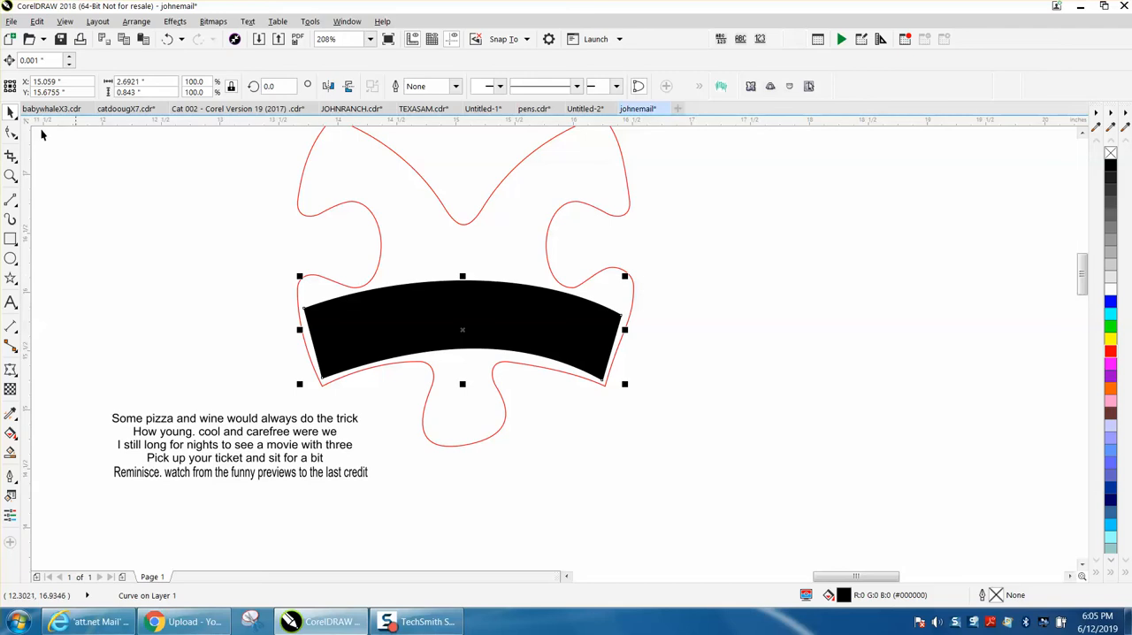
Set the nudge distance to 2 inches and move the black arch shape 4 inches to the right of its frame.
{"action": "left_click", "coordinate": [296, 130]}
{"action": "left_click_drag", "start_coordinate": [424, 87], "coordinate": [383, 87]}
{"action": "type", "text": "2"}
{"action": "key", "text": "Return"}
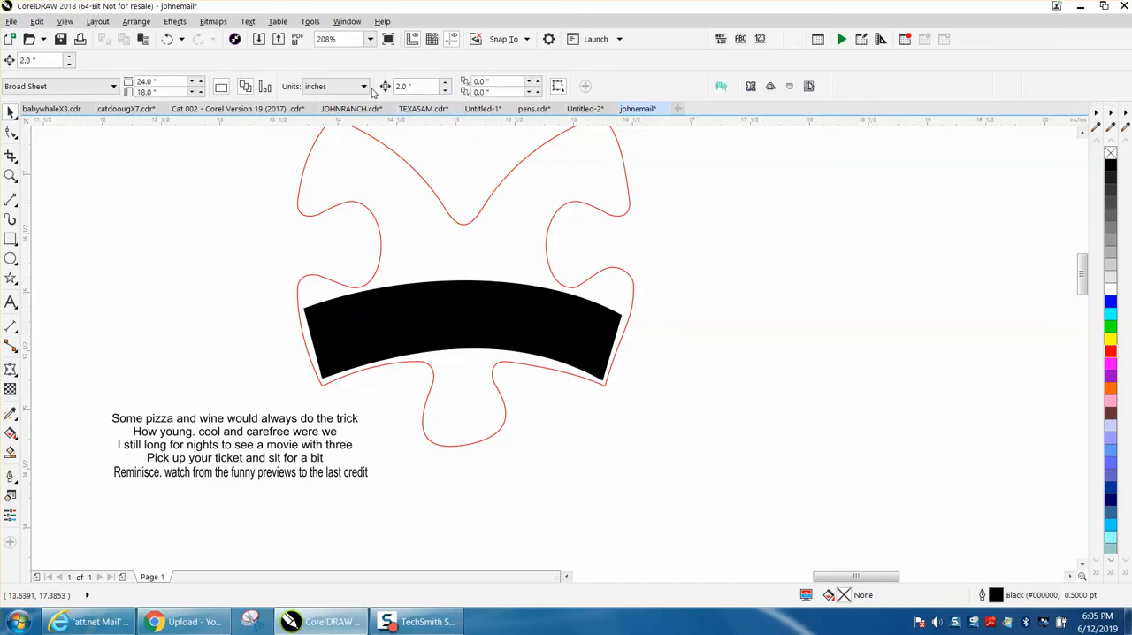
{"action": "left_click", "coordinate": [482, 315]}
{"action": "key", "text": "Right"}
{"action": "key", "text": "Right"}
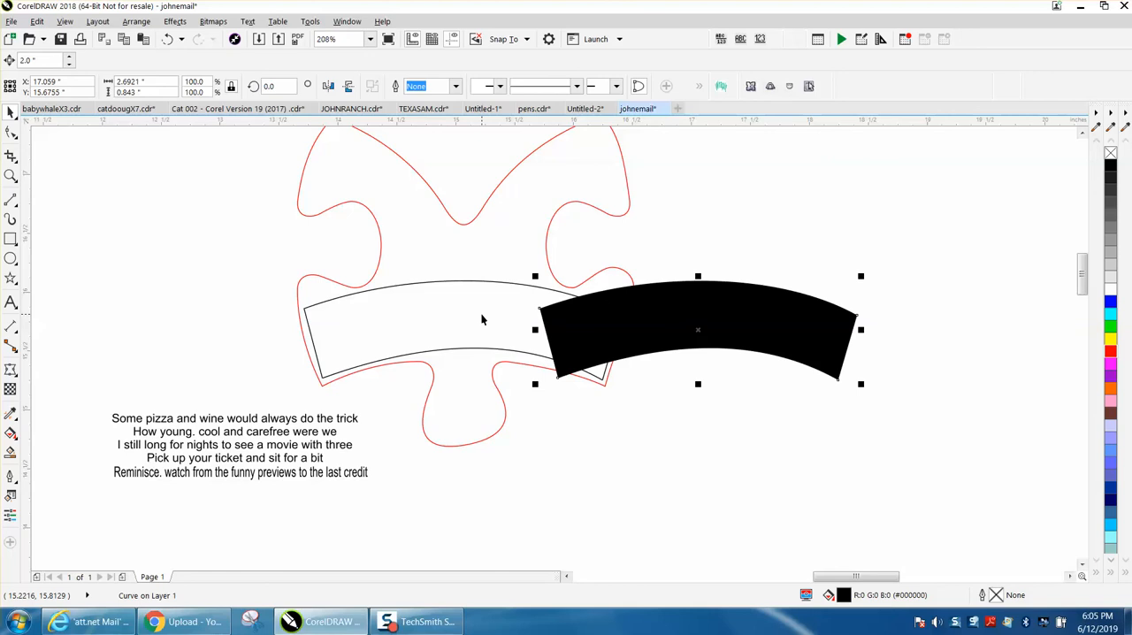
Delete the upper arc with its side lines and the lower arc from the puzzle piece, and select the black arch shape.
{"action": "left_click", "coordinate": [459, 284]}
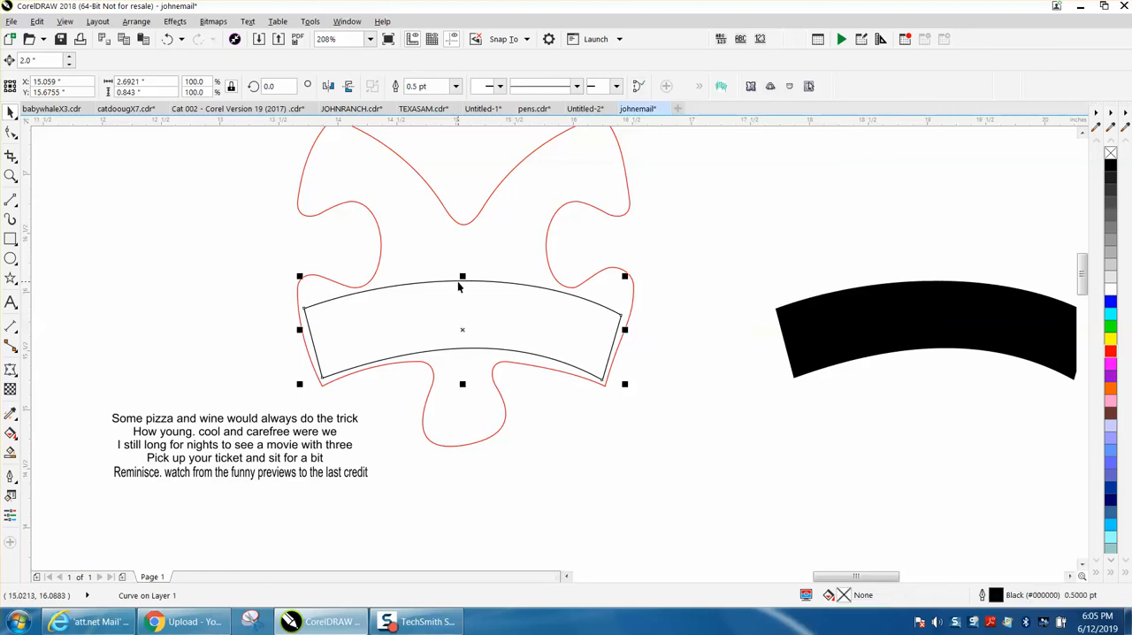
{"action": "key", "text": "Delete"}
{"action": "left_click", "coordinate": [479, 348]}
{"action": "key", "text": "Delete"}
{"action": "left_click", "coordinate": [822, 328]}
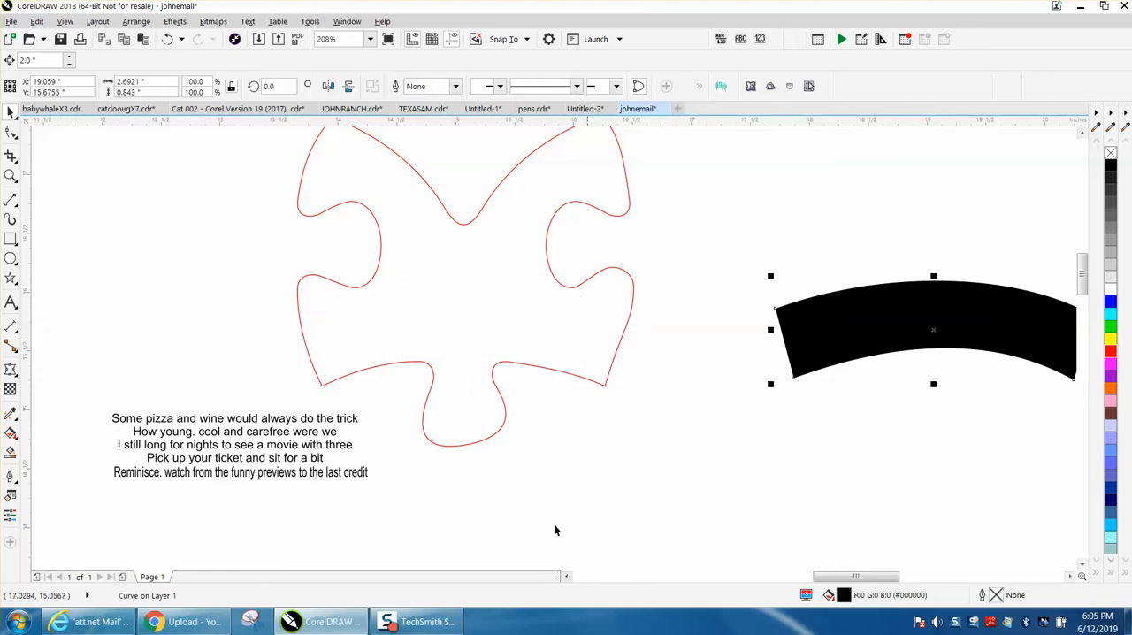
{"action": "left_click_drag", "start_coordinate": [856, 578], "coordinate": [879, 577]}
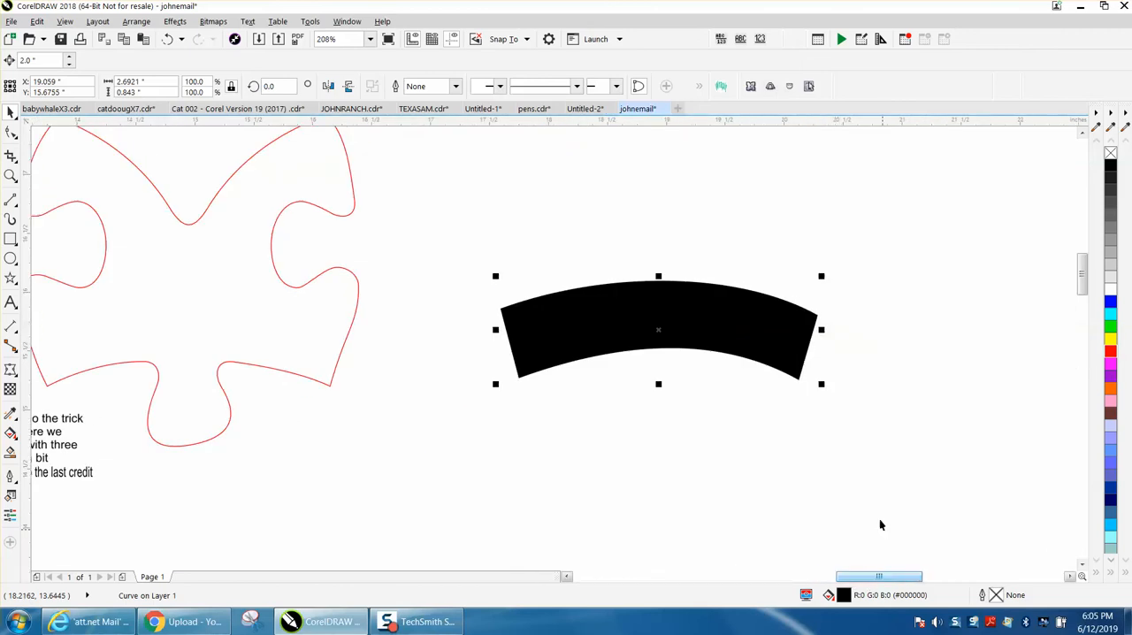
Remove the arch shape's fill, give it a red outline, and move the grouped verse onto it.
{"action": "left_click", "coordinate": [1111, 154]}
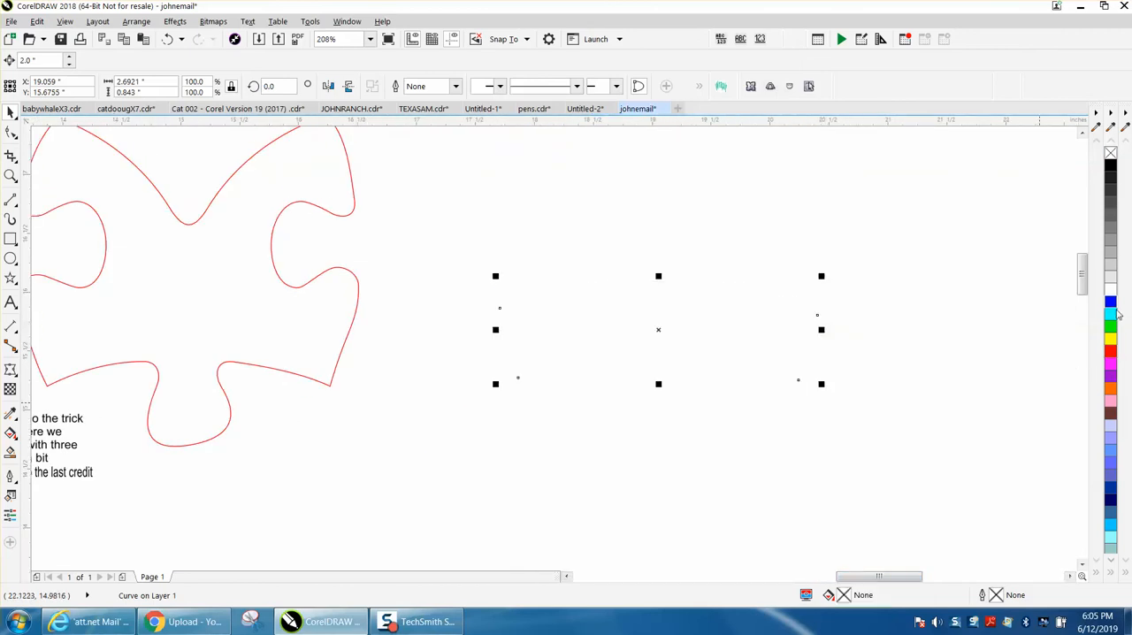
{"action": "right_click", "coordinate": [1111, 351]}
{"action": "left_click_drag", "start_coordinate": [75, 428], "coordinate": [769, 299]}
{"action": "left_click", "coordinate": [11, 176]}
{"action": "left_click_drag", "start_coordinate": [496, 252], "coordinate": [907, 411]}
{"action": "left_click", "coordinate": [10, 112]}
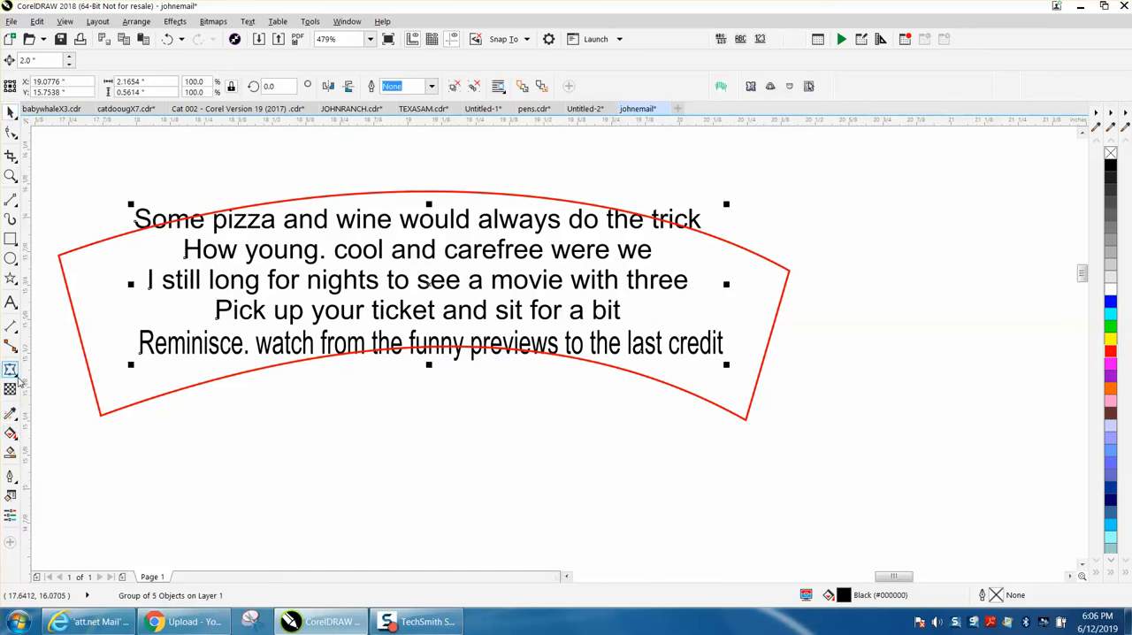
Apply an envelope to the verse group and delete the middle node on each of its four sides.
{"action": "left_click", "coordinate": [19, 379]}
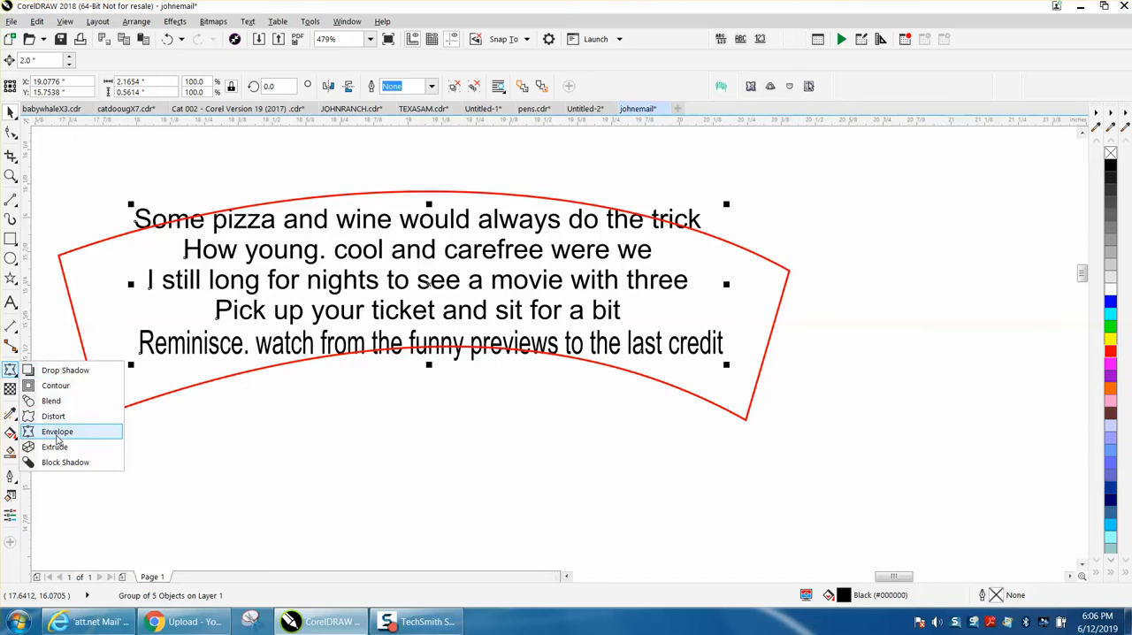
{"action": "left_click", "coordinate": [57, 432]}
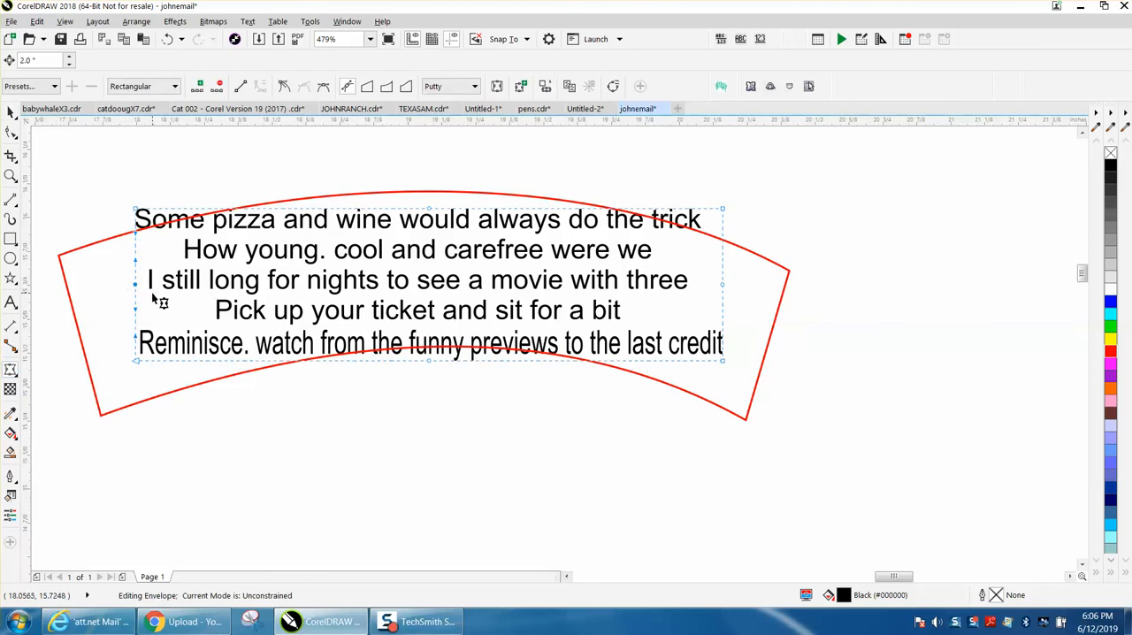
{"action": "key", "text": "Delete"}
{"action": "left_click_drag", "start_coordinate": [710, 275], "coordinate": [745, 295]}
{"action": "key", "text": "Delete"}
{"action": "left_click_drag", "start_coordinate": [356, 180], "coordinate": [482, 236]}
{"action": "key", "text": "Delete"}
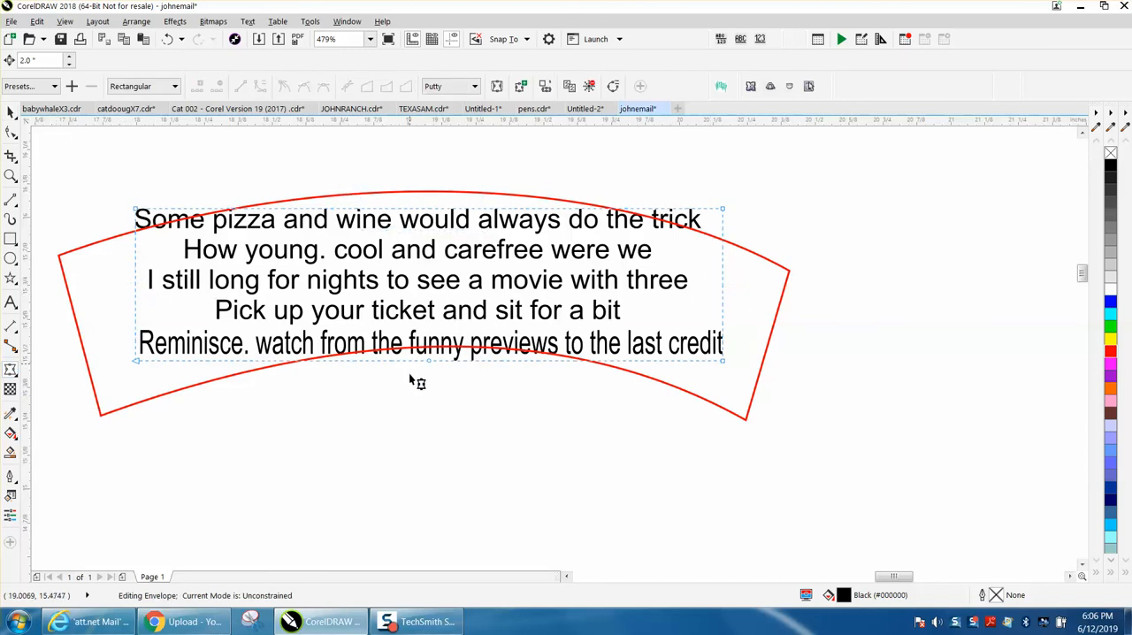
{"action": "left_click_drag", "start_coordinate": [417, 354], "coordinate": [444, 352]}
{"action": "key", "text": "Delete"}
Move the four envelope corner nodes of the verse to just inside the corners of the red arched frame.
{"action": "left_click_drag", "start_coordinate": [137, 363], "coordinate": [100, 409]}
{"action": "left_click_drag", "start_coordinate": [134, 210], "coordinate": [71, 262]}
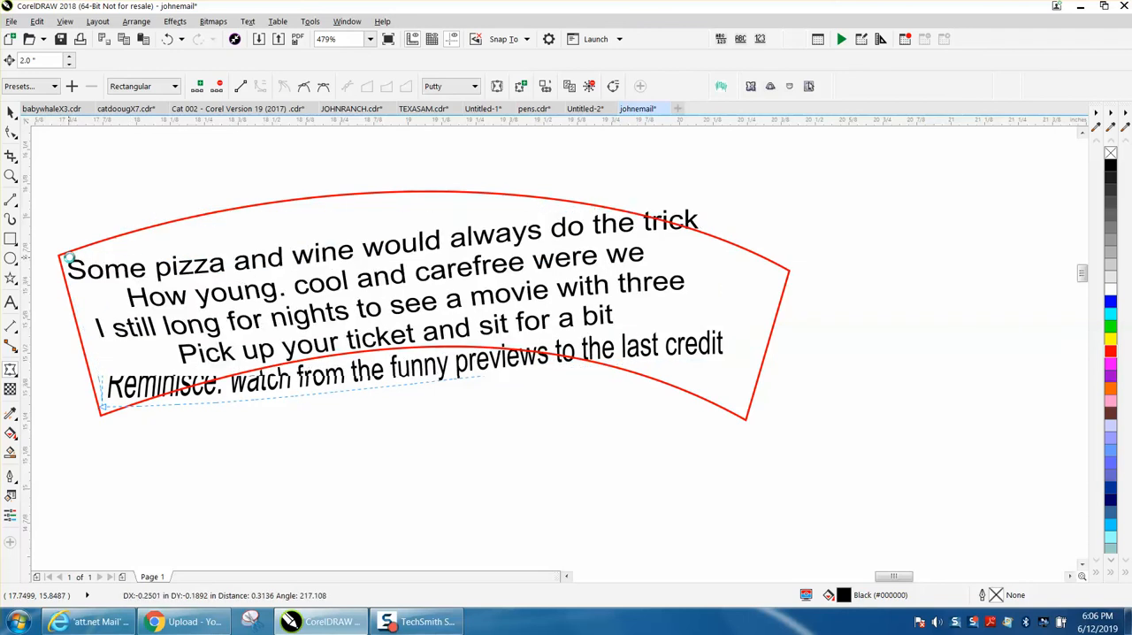
{"action": "left_click_drag", "start_coordinate": [726, 214], "coordinate": [779, 272]}
{"action": "left_click_drag", "start_coordinate": [723, 365], "coordinate": [748, 412]}
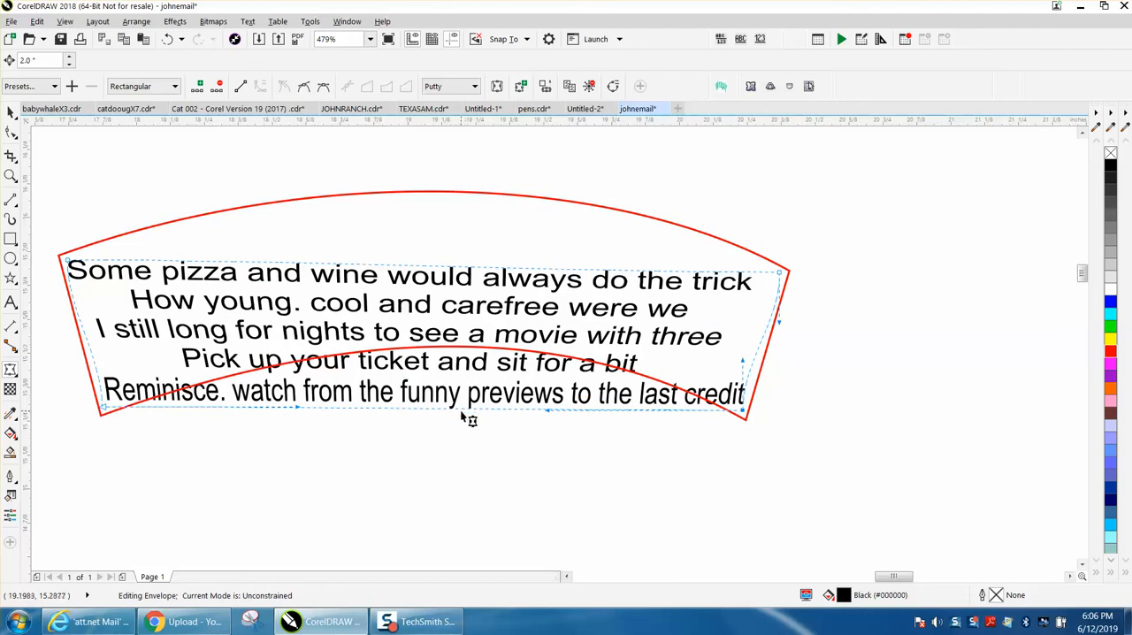
Bend the envelope's lower and upper edges upward to follow the frame's two arcs.
{"action": "left_click_drag", "start_coordinate": [460, 414], "coordinate": [458, 351]}
{"action": "mouse_move", "coordinate": [447, 266]}
{"action": "left_mouse_down"}
{"action": "mouse_move", "coordinate": [447, 230]}
{"action": "mouse_move", "coordinate": [447, 270]}
{"action": "left_mouse_up"}
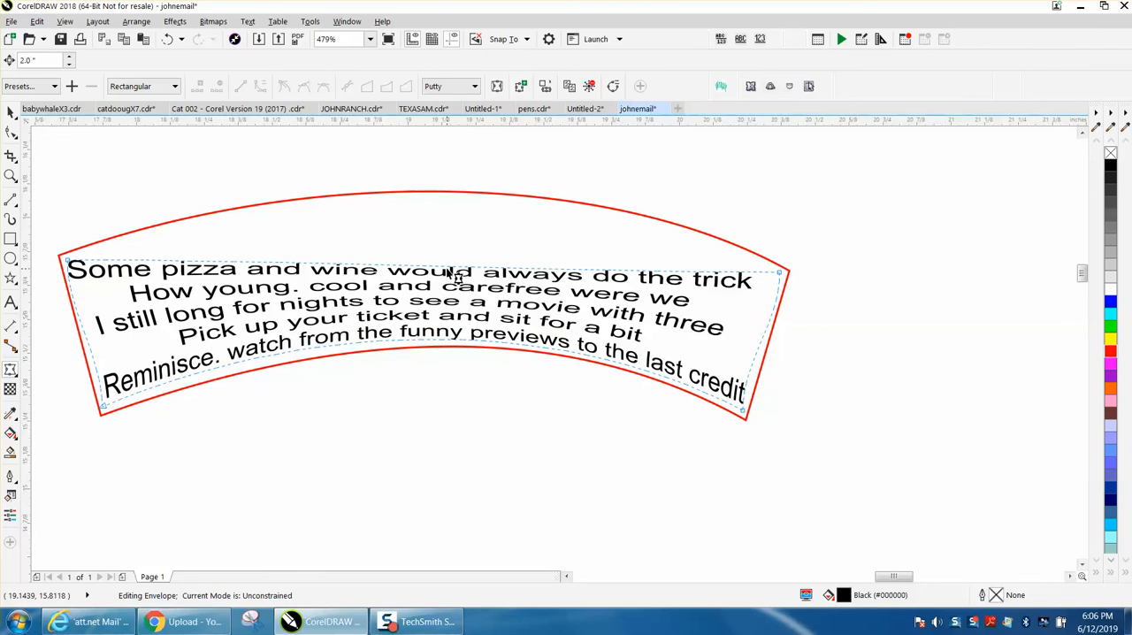
{"action": "left_click_drag", "start_coordinate": [447, 269], "coordinate": [458, 205]}
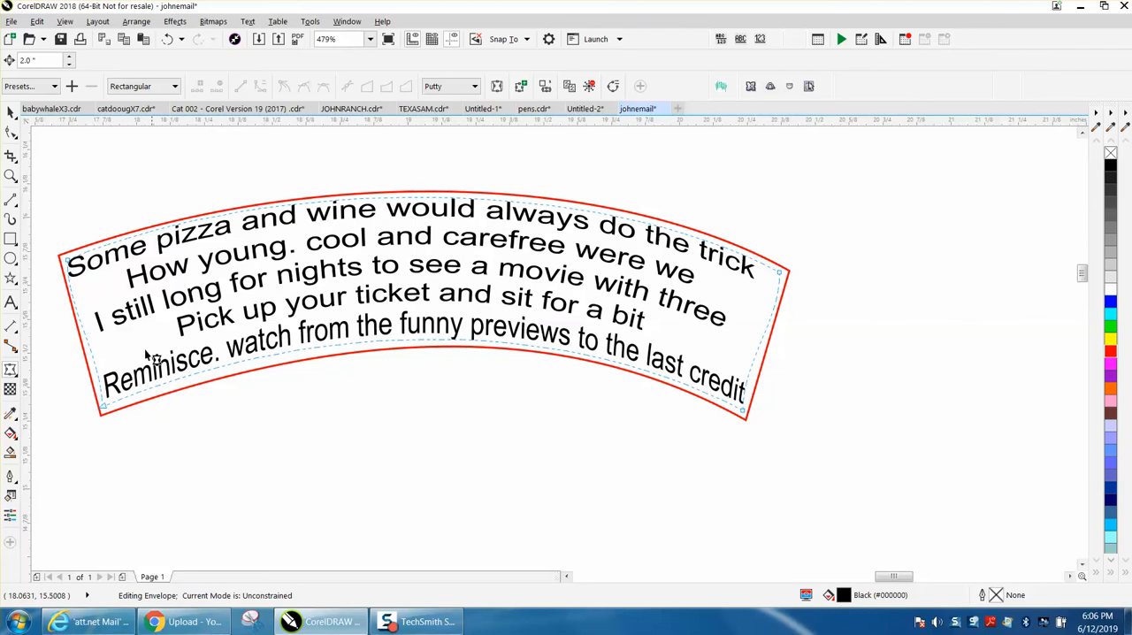
Adjust the envelope's side edges to run parallel to the frame's slanted sides and refine the lower-left corner node.
{"action": "left_click", "coordinate": [104, 410]}
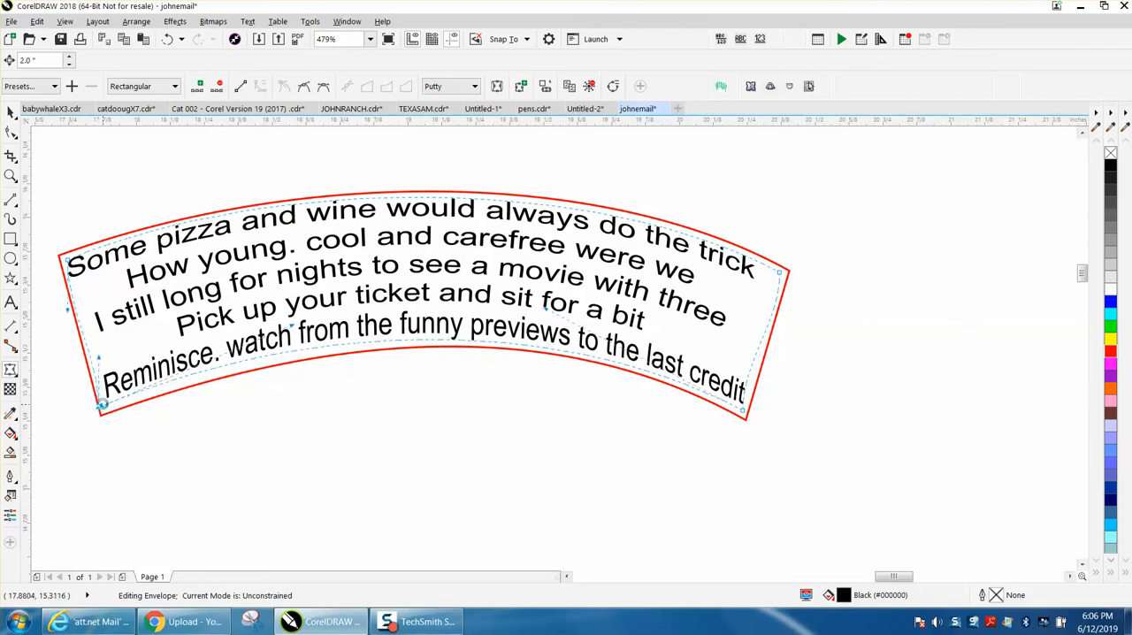
{"action": "left_click_drag", "start_coordinate": [100, 359], "coordinate": [91, 357]}
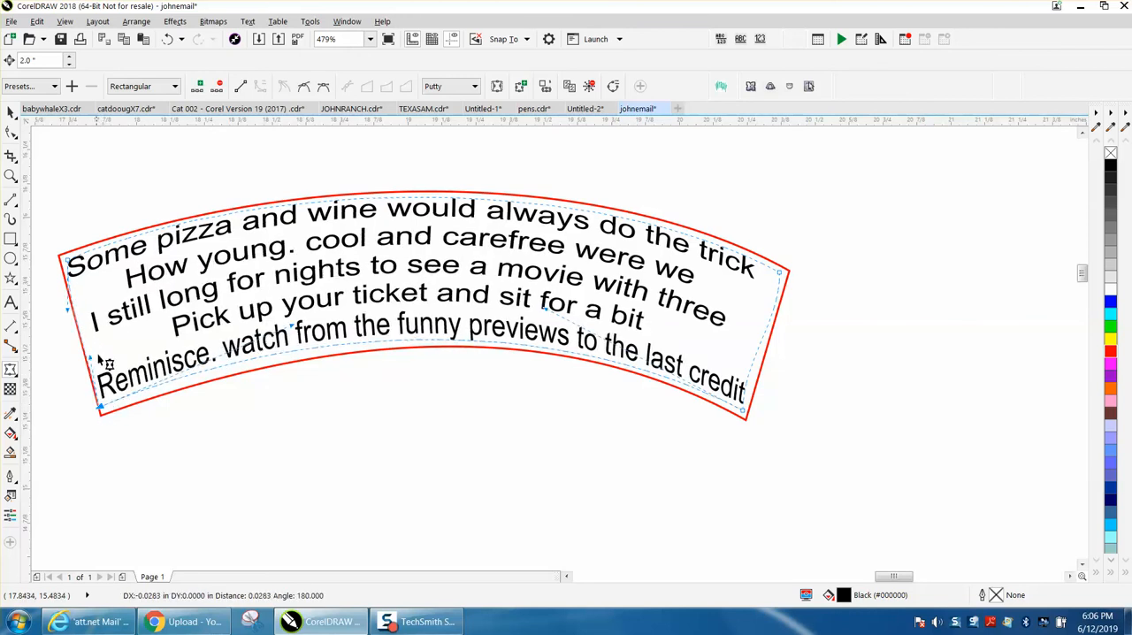
{"action": "left_click", "coordinate": [759, 363]}
{"action": "left_click_drag", "start_coordinate": [759, 363], "coordinate": [758, 368]}
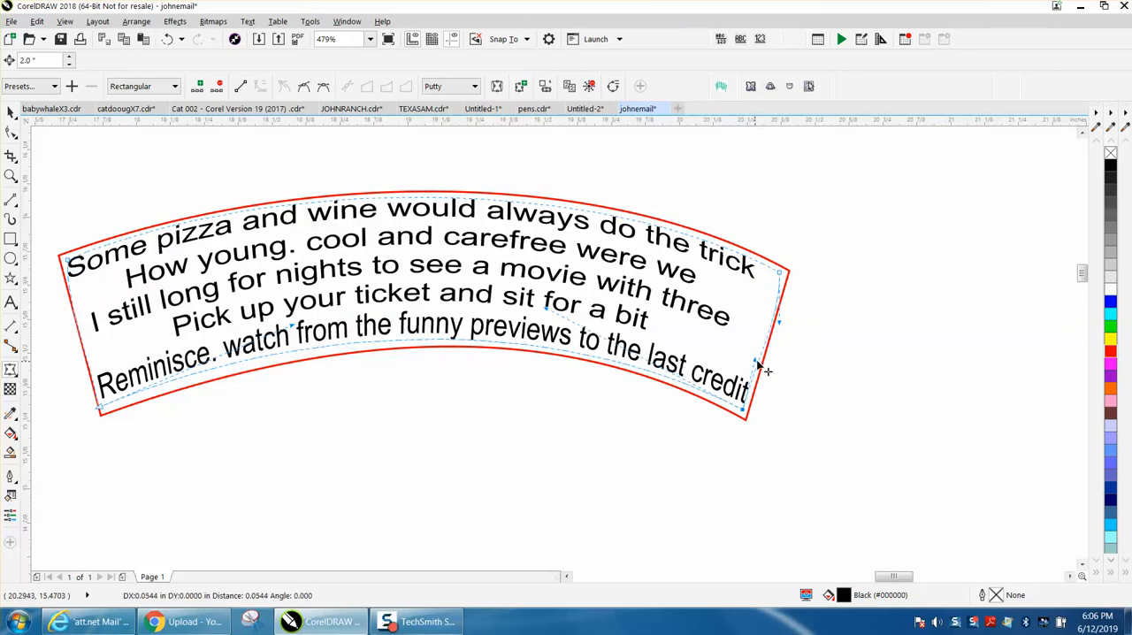
{"action": "left_click", "coordinate": [779, 317]}
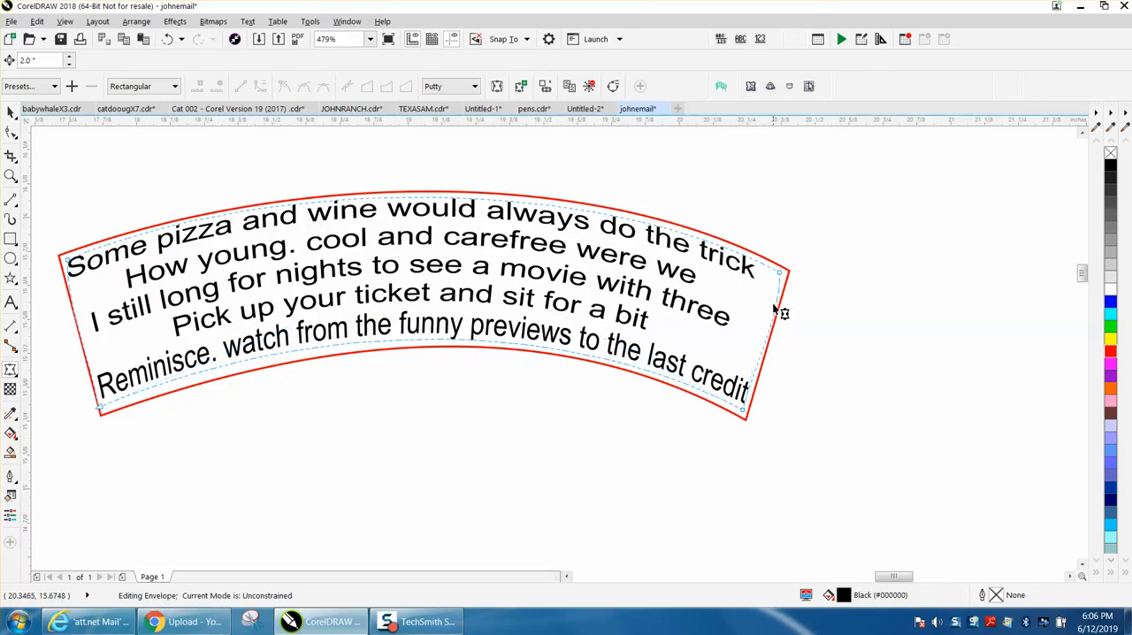
{"action": "left_click", "coordinate": [780, 275]}
{"action": "left_click", "coordinate": [767, 329]}
{"action": "left_click_drag", "start_coordinate": [767, 329], "coordinate": [766, 331]}
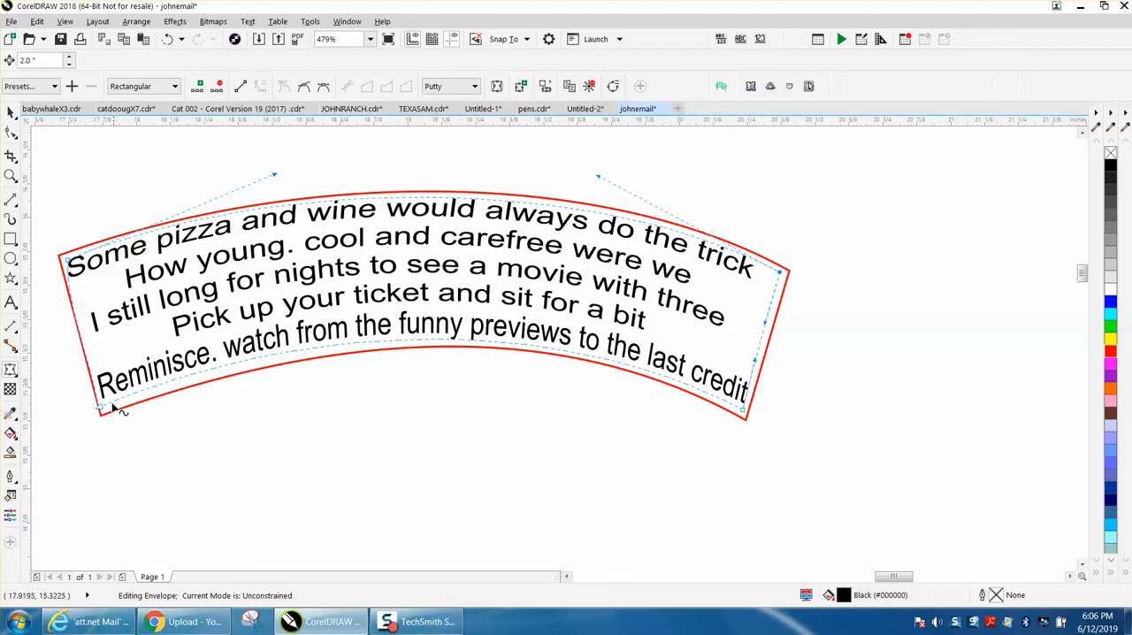
{"action": "left_click_drag", "start_coordinate": [100, 406], "coordinate": [104, 409]}
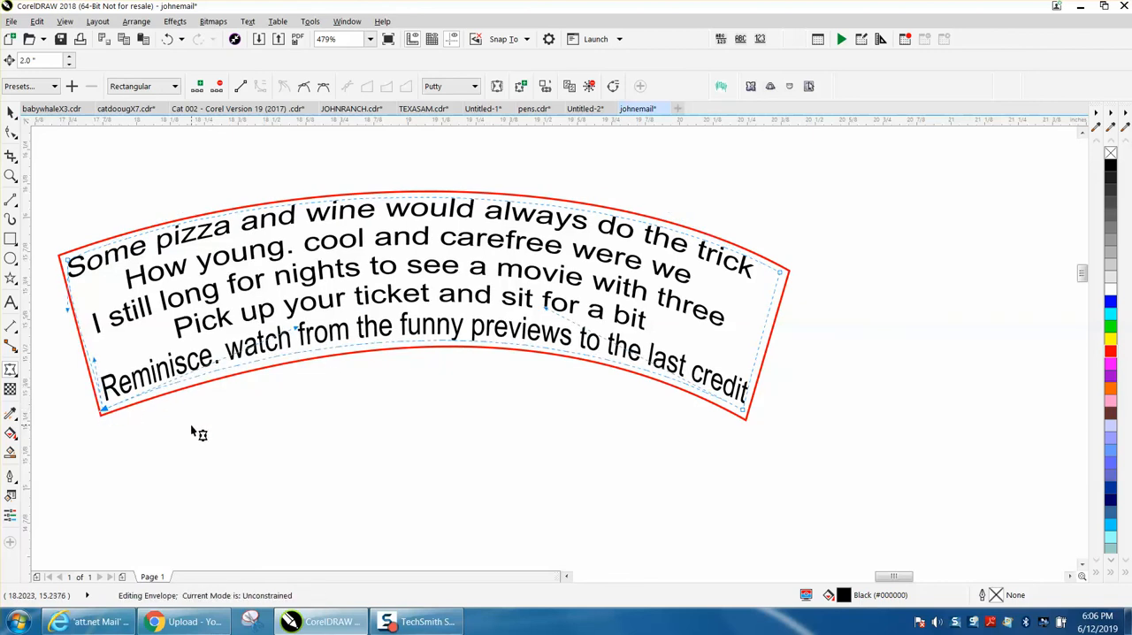
{"action": "left_click", "coordinate": [11, 112]}
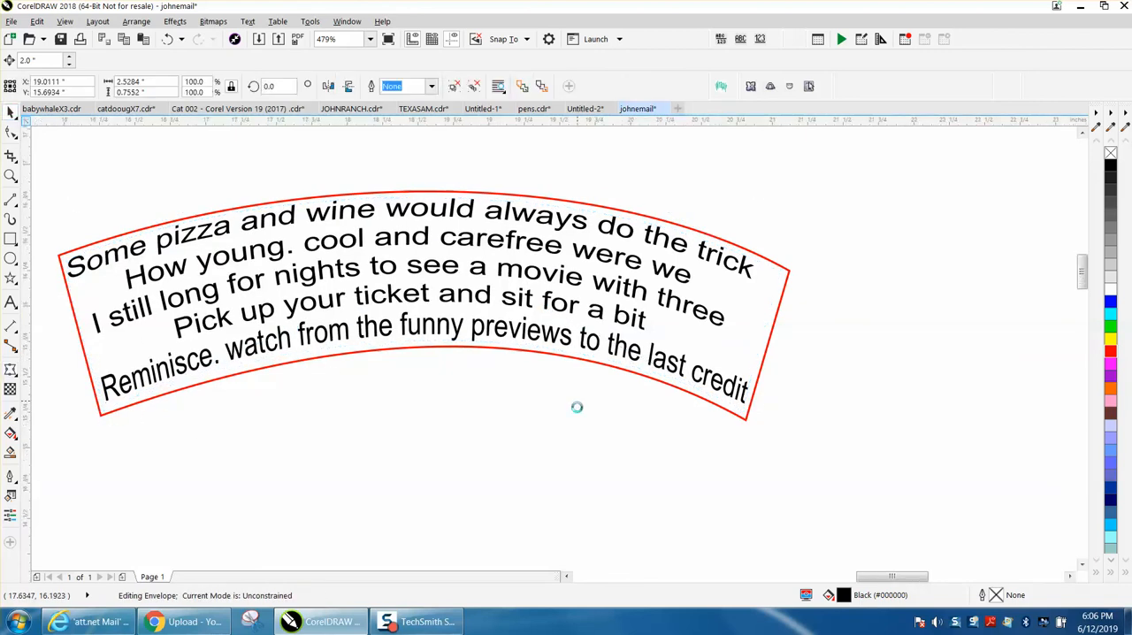
Move the enveloped verse 4 inches to the left onto the blank puzzle piece and check its fit.
{"action": "scroll", "coordinate": [579, 402], "scroll_direction": "down", "scroll_amount": 2}
{"action": "scroll", "coordinate": [776, 417], "scroll_direction": "down", "scroll_amount": 2}
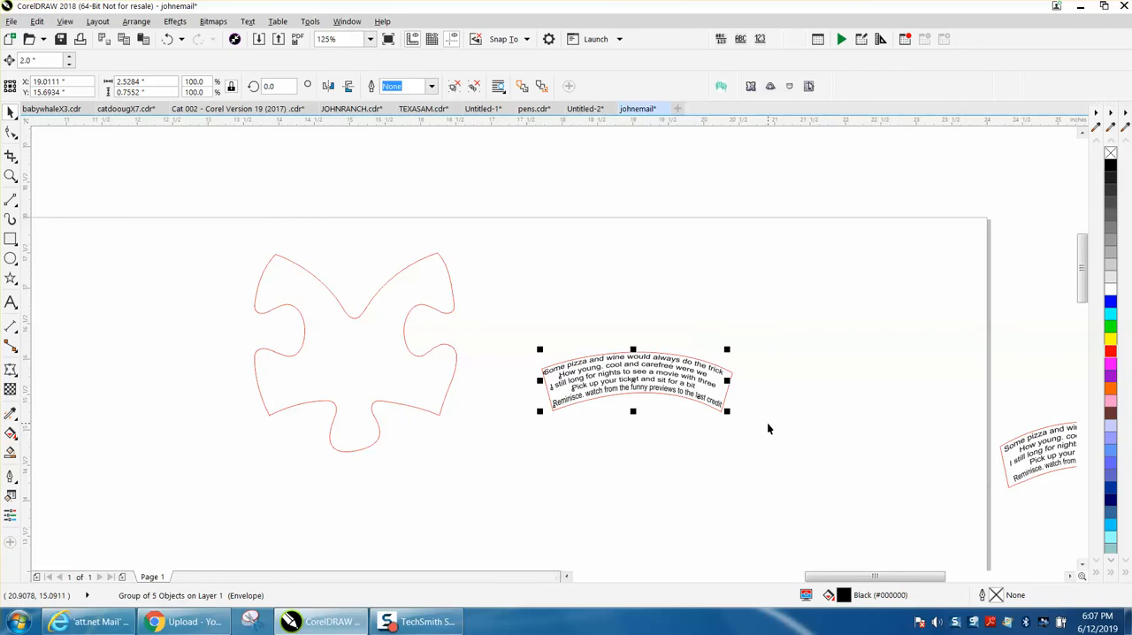
{"action": "scroll", "coordinate": [768, 428], "scroll_direction": "down", "scroll_amount": 2}
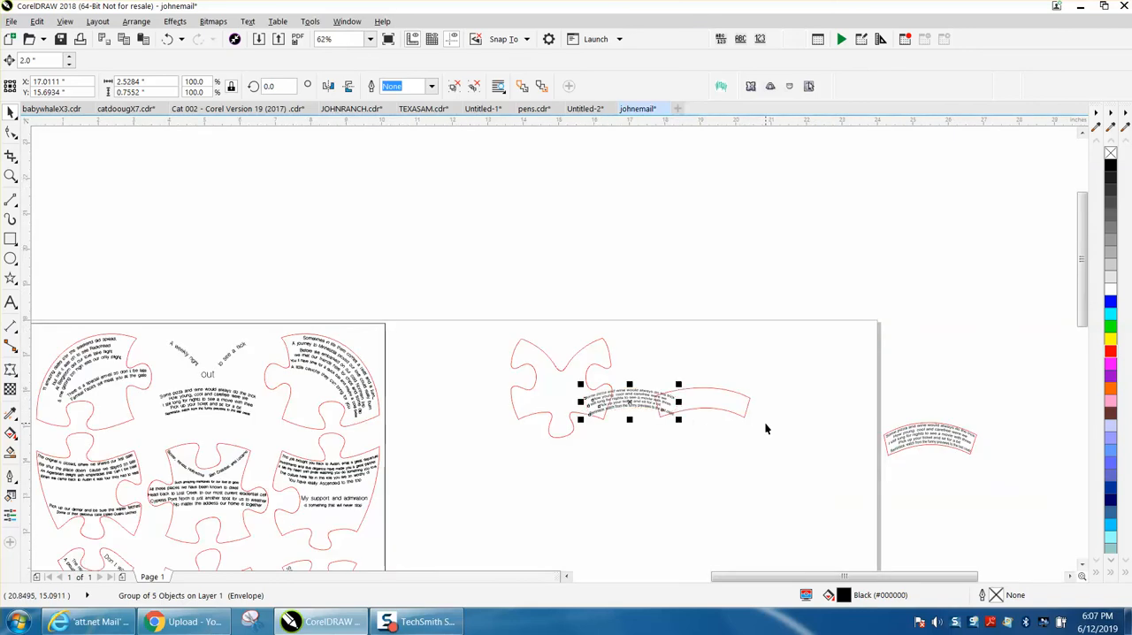
{"action": "key", "text": "Left"}
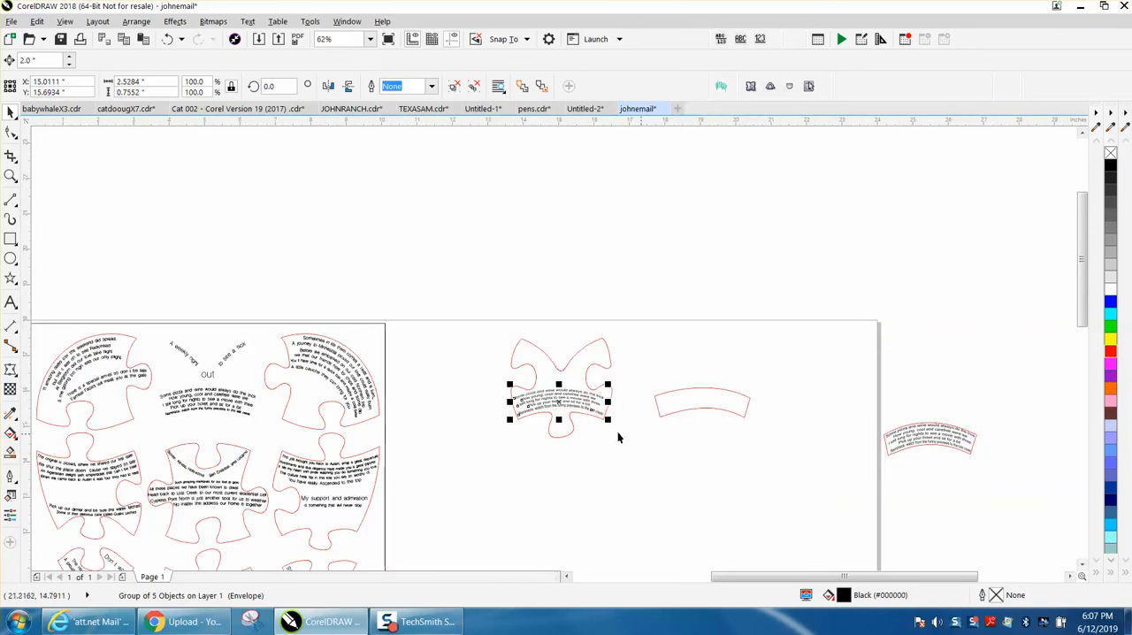
{"action": "key", "text": "Escape"}
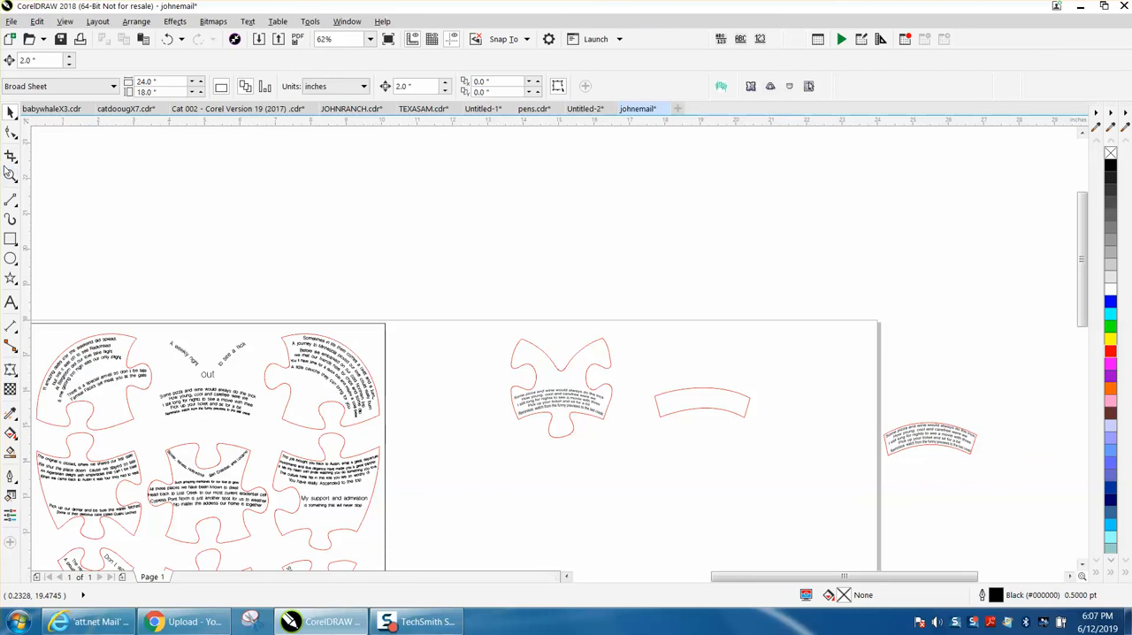
{"action": "left_click", "coordinate": [11, 174]}
{"action": "left_click_drag", "start_coordinate": [559, 402], "coordinate": [639, 433]}
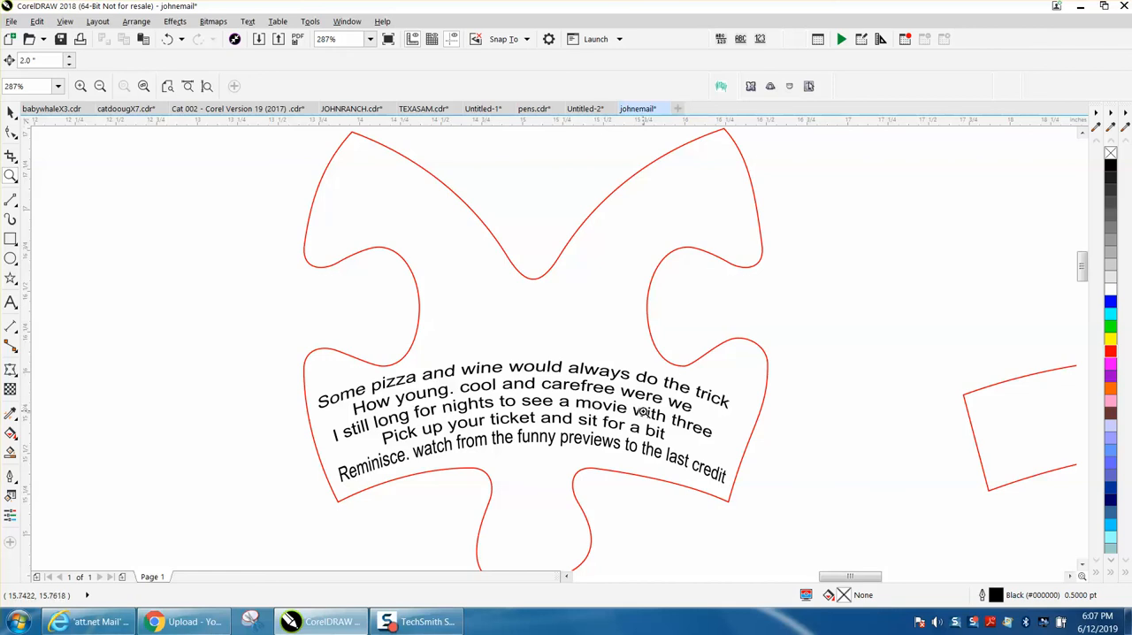
Select all the curves of the old distorted verse below "out" in the puzzle layout and delete them.
{"action": "scroll", "coordinate": [533, 361], "scroll_direction": "down", "scroll_amount": 3}
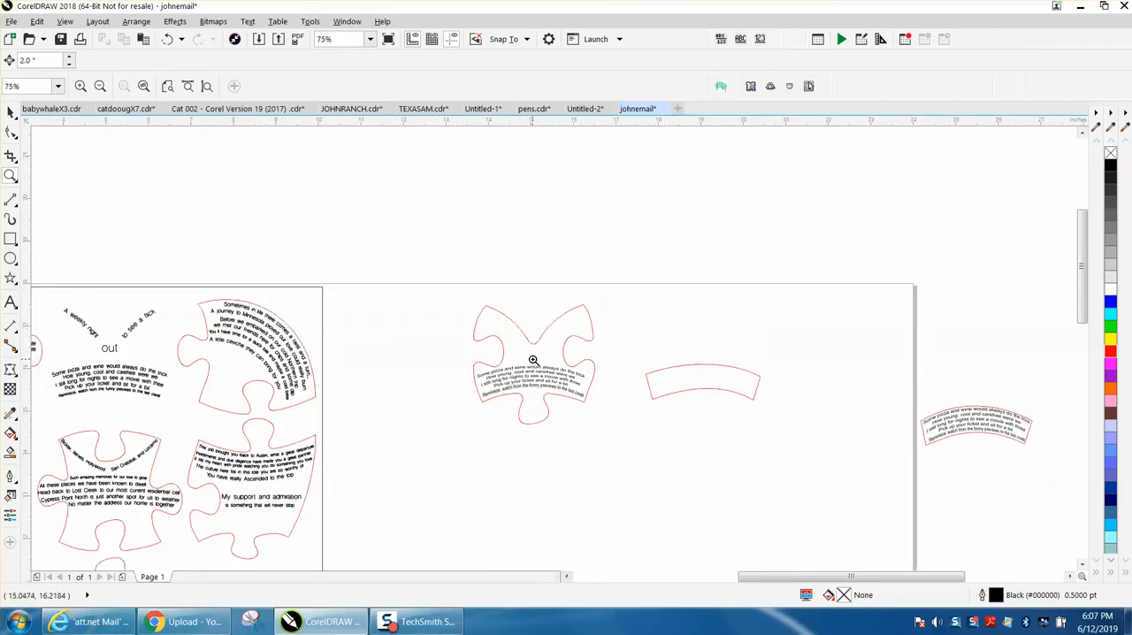
{"action": "left_click", "coordinate": [10, 112]}
{"action": "left_click", "coordinate": [134, 375]}
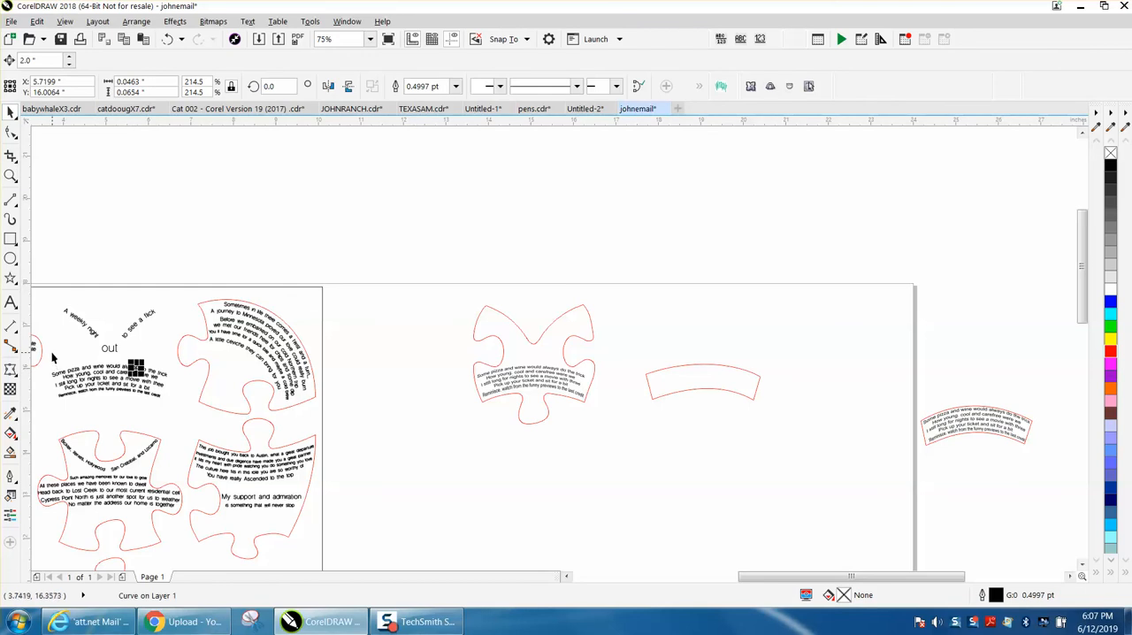
{"action": "left_click_drag", "start_coordinate": [52, 365], "coordinate": [594, 423]}
{"action": "left_click_drag", "start_coordinate": [47, 353], "coordinate": [52, 370]}
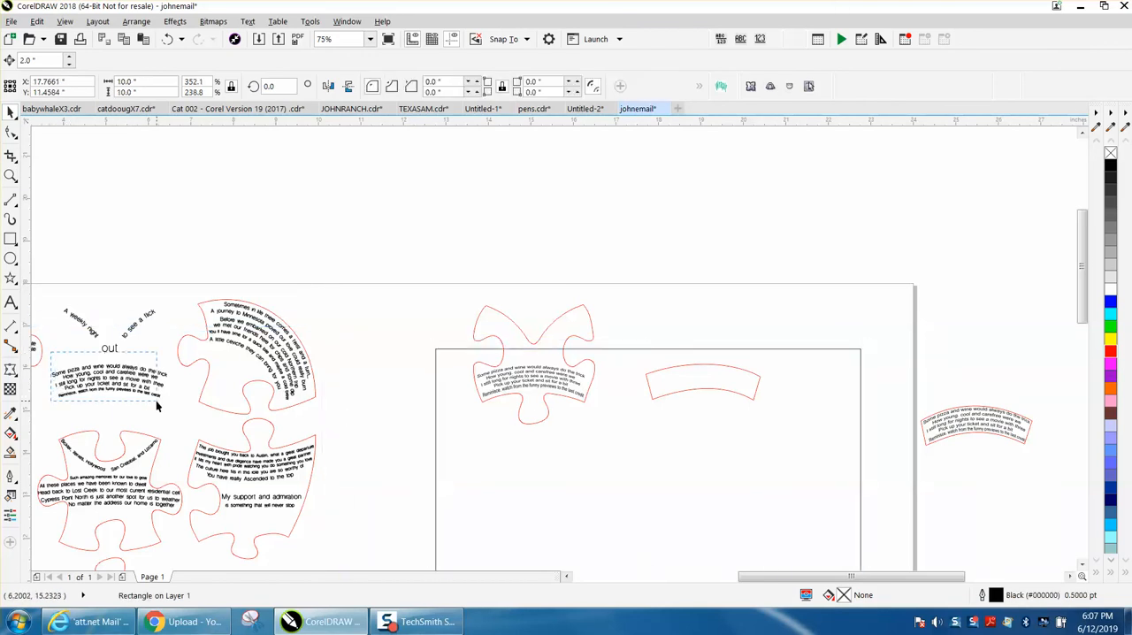
{"action": "left_click_drag", "start_coordinate": [171, 410], "coordinate": [170, 409]}
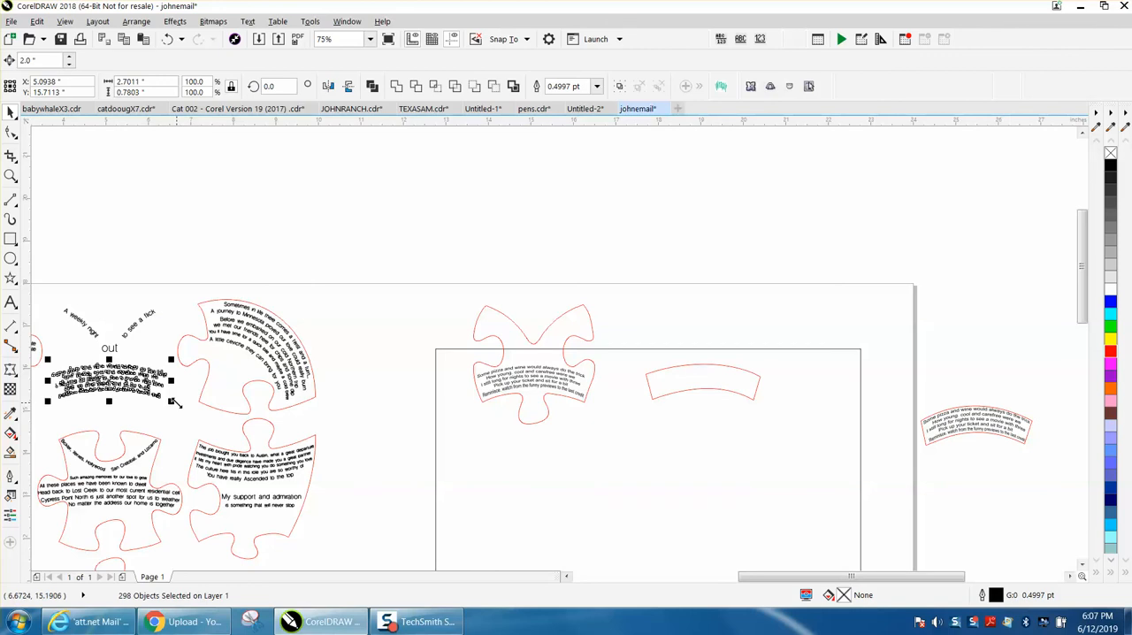
{"action": "left_click", "coordinate": [182, 408]}
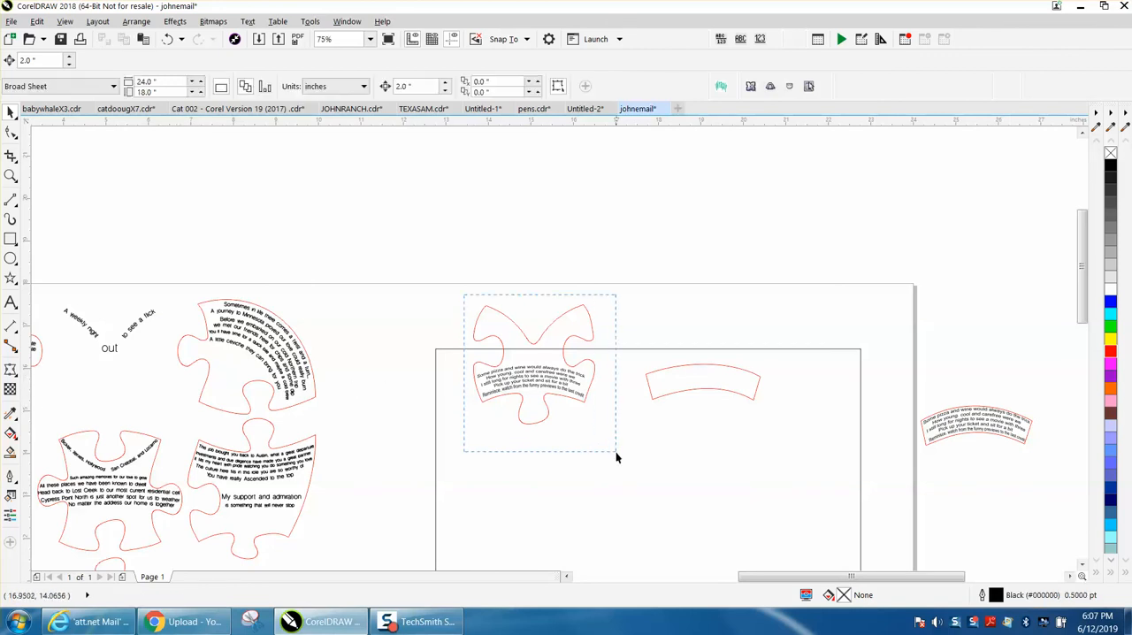
Move the puzzle piece together with its new verse 10 inches left into the layout's top-middle place and check the fit.
{"action": "left_click_drag", "start_coordinate": [617, 457], "coordinate": [614, 455]}
{"action": "key", "text": "Left"}
{"action": "key", "text": "Left"}
{"action": "key", "text": "Left"}
{"action": "key", "text": "Left"}
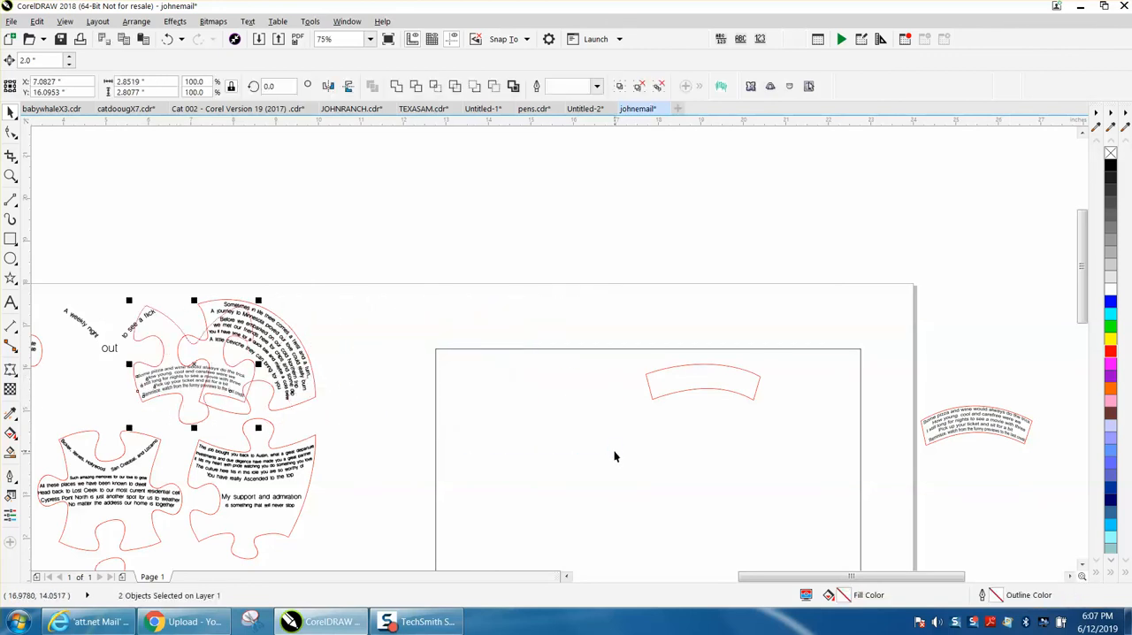
{"action": "key", "text": "Left"}
{"action": "left_click", "coordinate": [11, 175]}
{"action": "left_click_drag", "start_coordinate": [55, 297], "coordinate": [156, 348]}
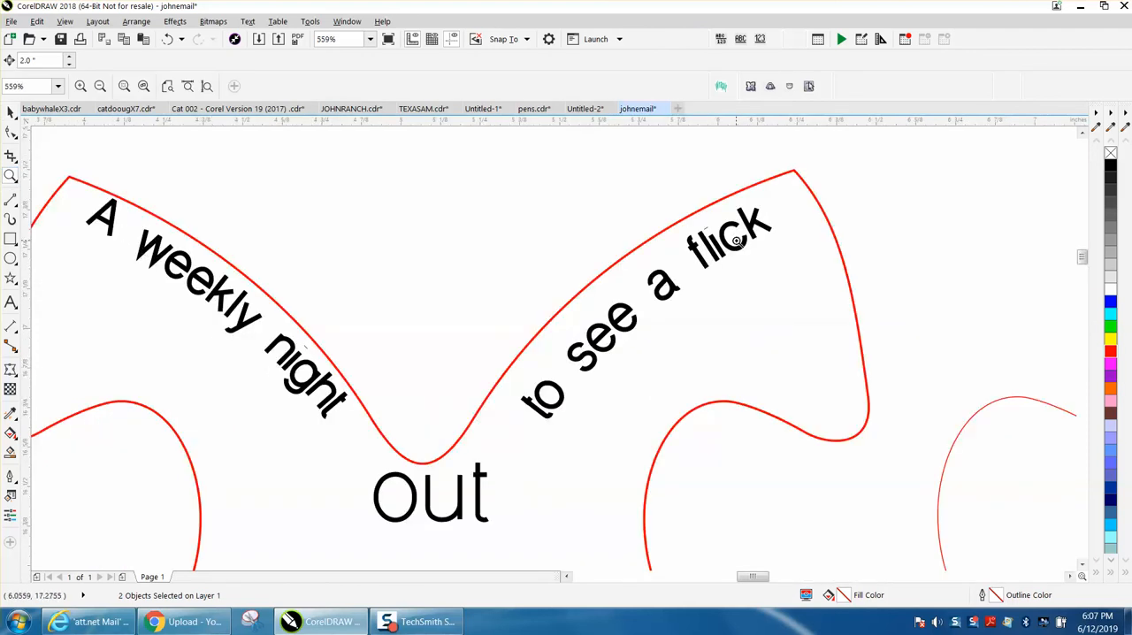
{"action": "scroll", "coordinate": [560, 365], "scroll_direction": "down", "scroll_amount": 3}
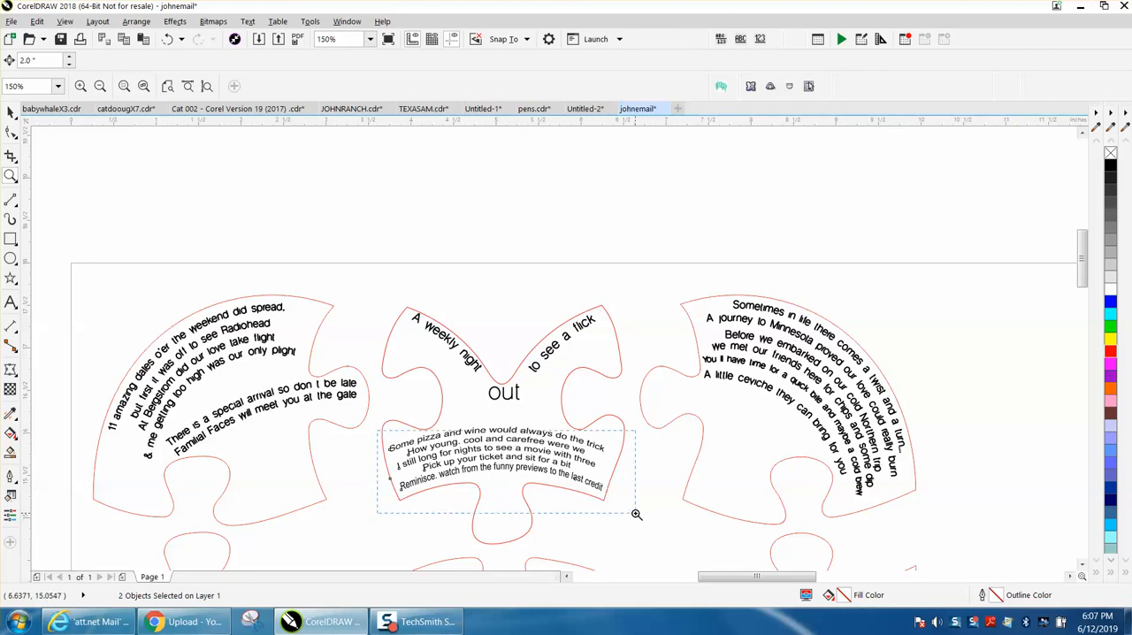
{"action": "key", "text": "shift+F2"}
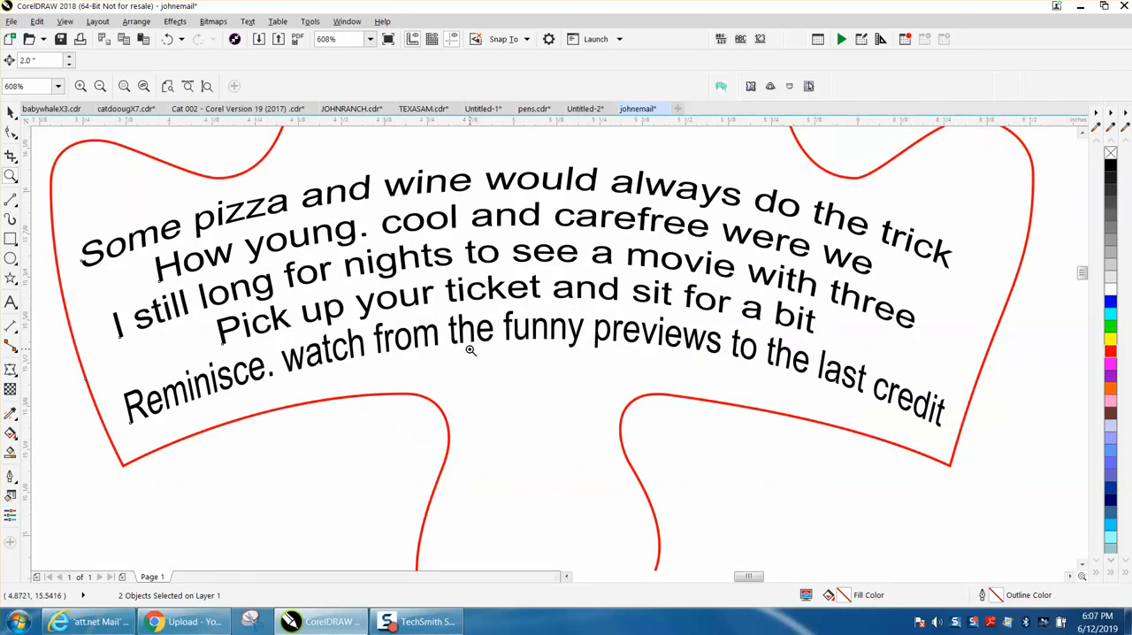
{"action": "scroll", "coordinate": [470, 351], "scroll_direction": "down", "scroll_amount": 2}
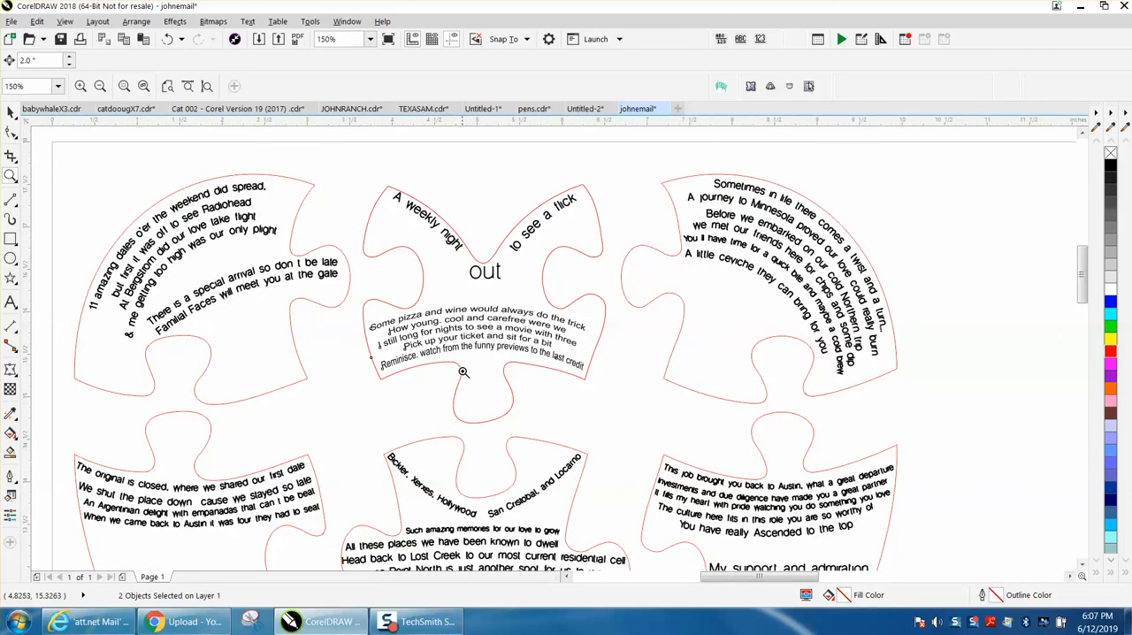